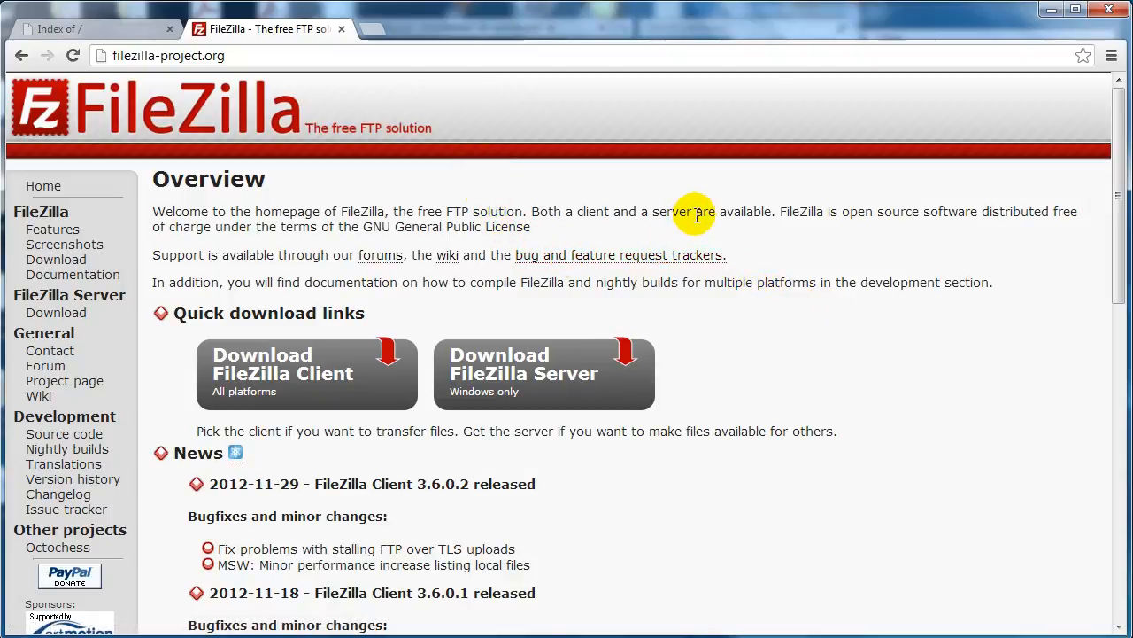
Step: Open the FileZilla Client download page and review the downloads offered for each platform
scroll(696, 215, down, 1)
click(274, 280)
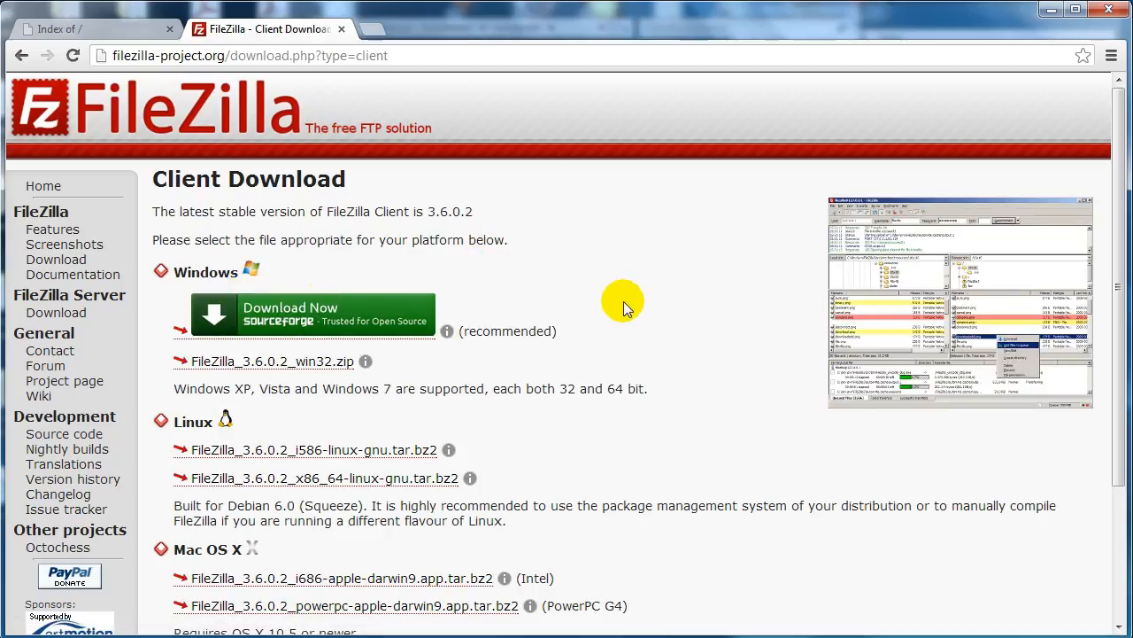
scroll(624, 306, down, 1)
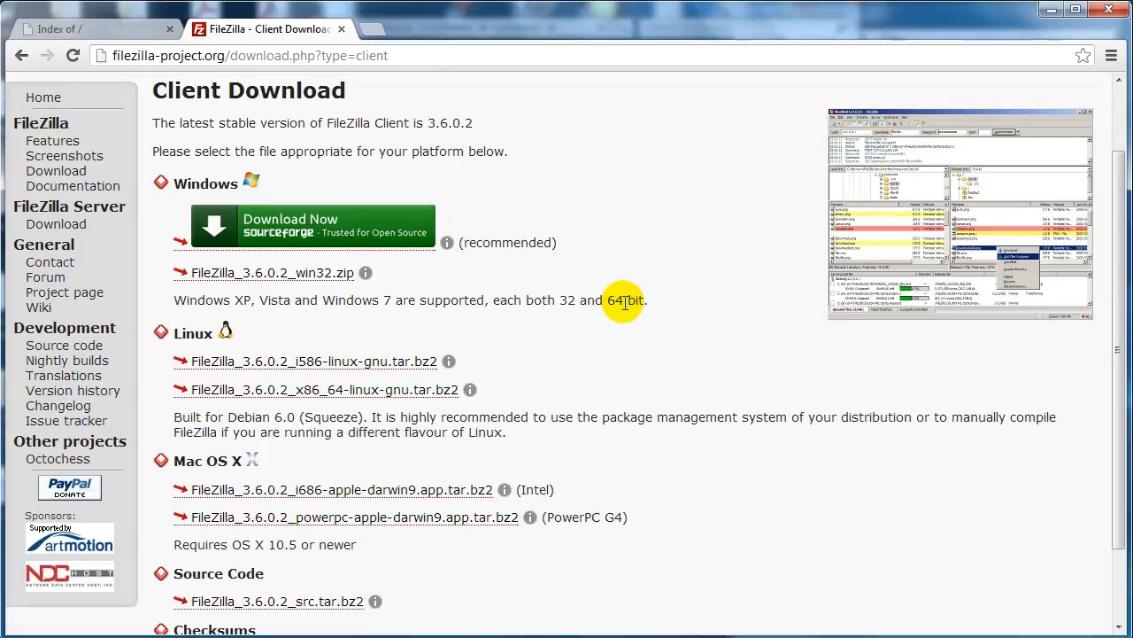
scroll(624, 305, down, 1)
scroll(621, 308, up, 2)
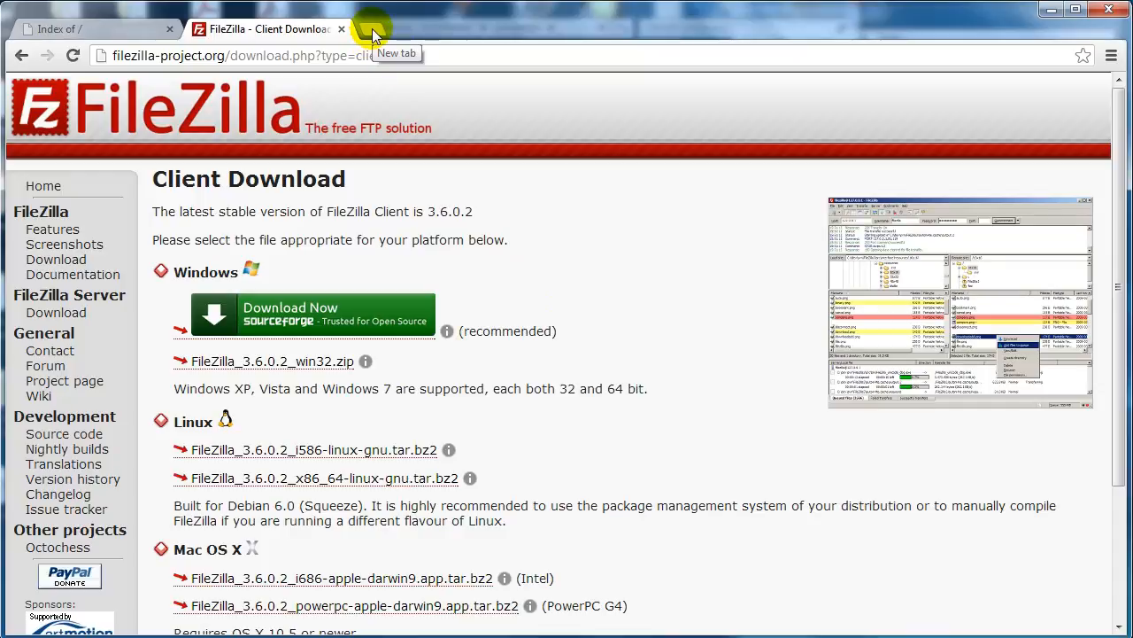
Step: Go to wordpress.org and open the download page for WordPress 3.5
click(373, 55)
text(wo)
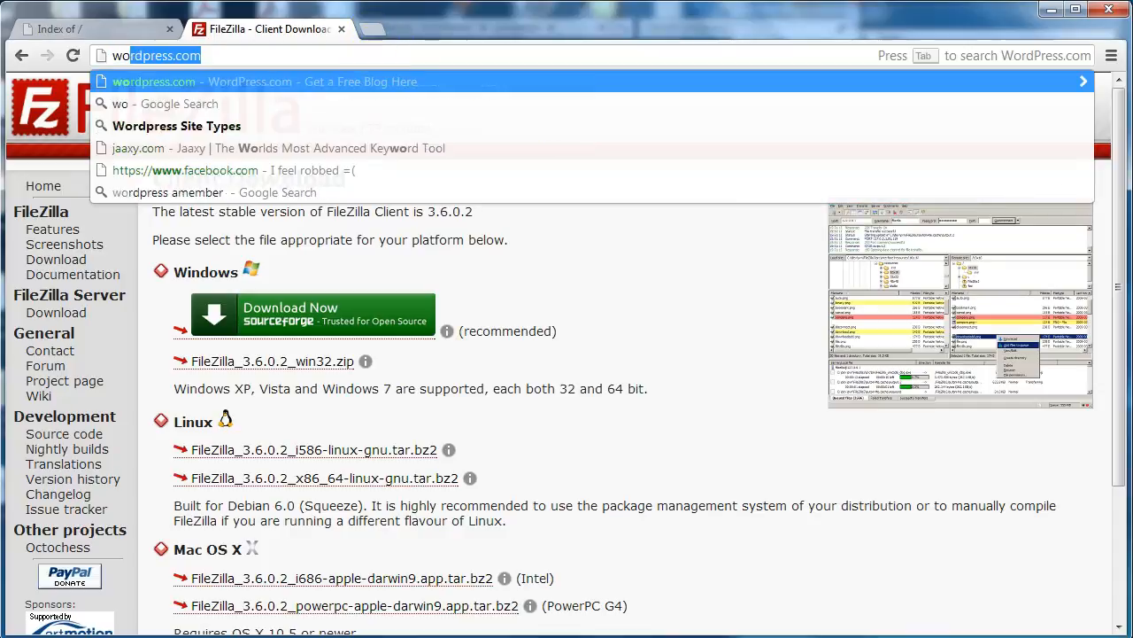
text(rdpress.org)
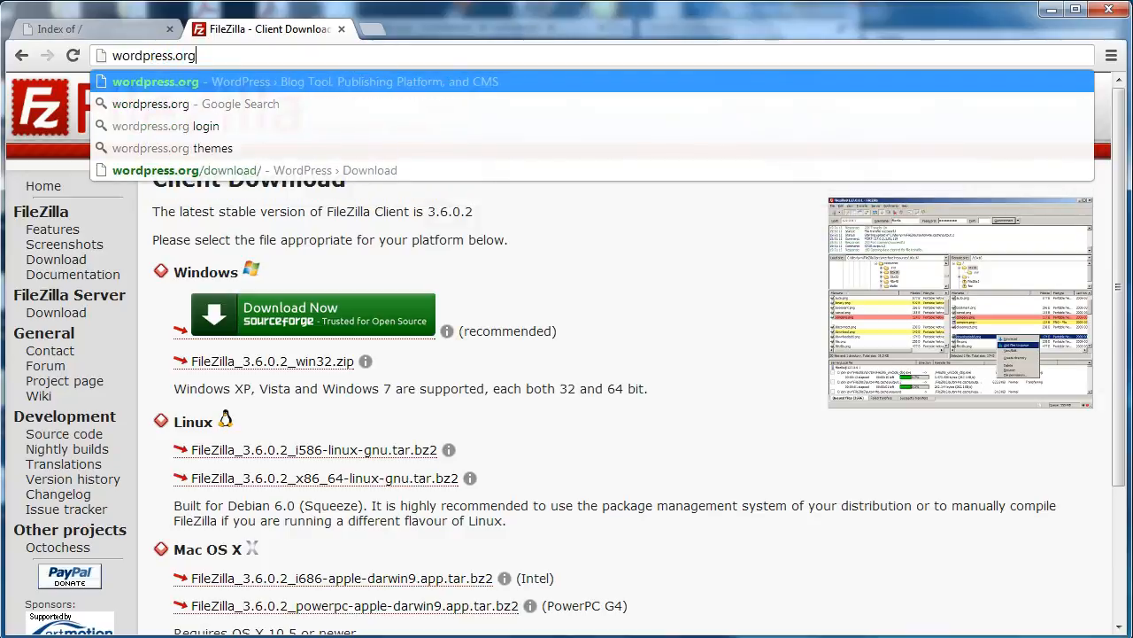
key(Return)
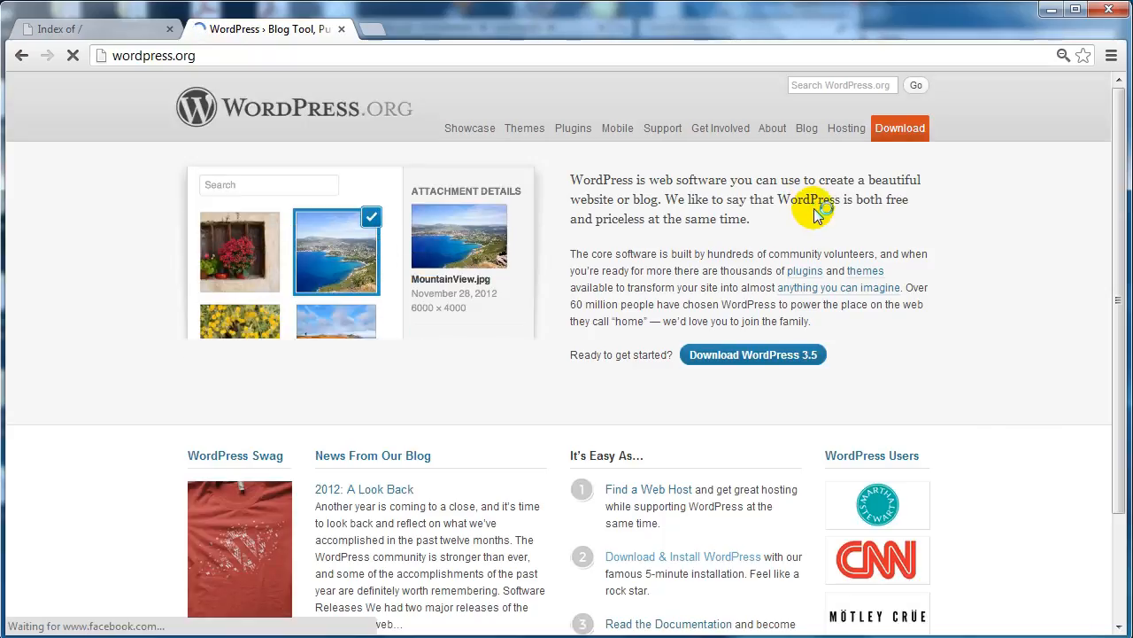
click(764, 356)
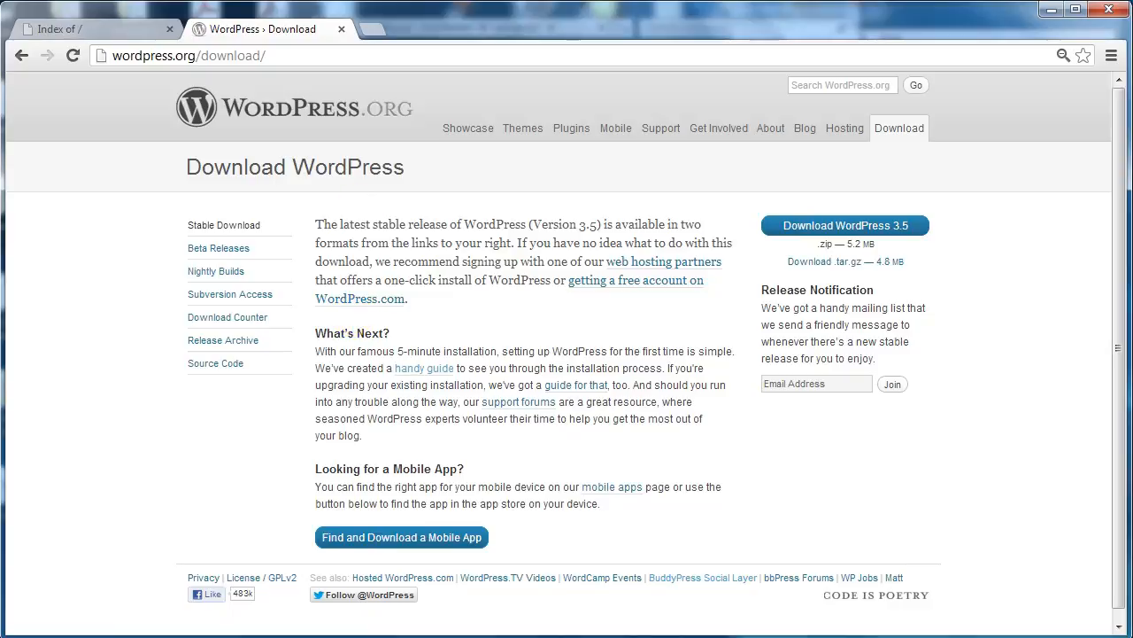
Step: Open the cPanel of internetprofitsuniversity.com through its /cpanel address and bring the Databases section into view
click(145, 30)
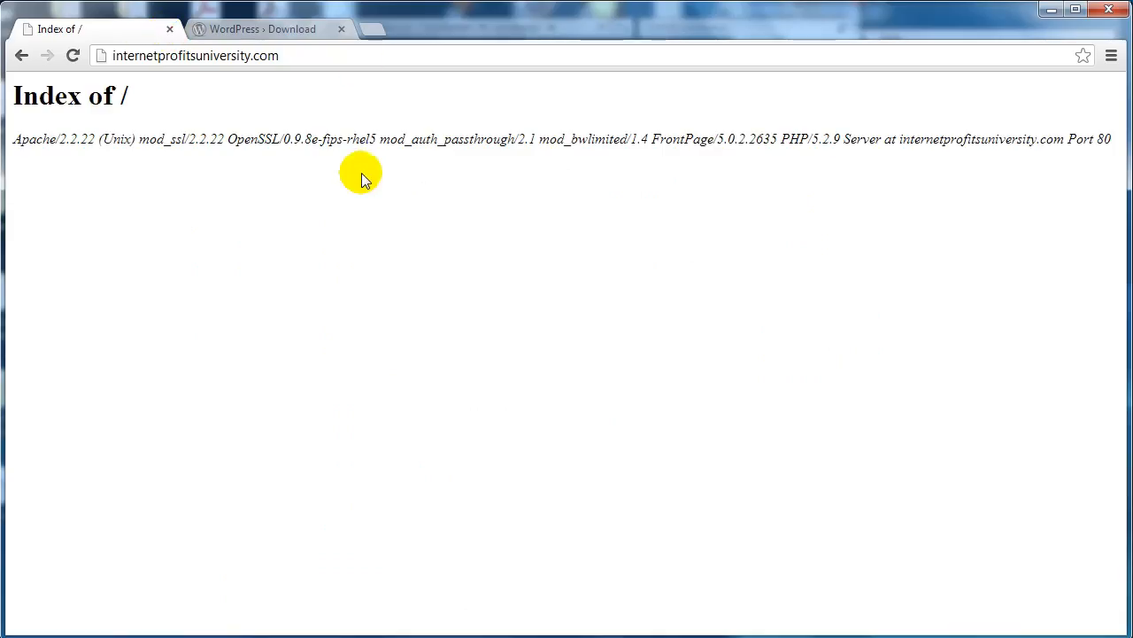
click(151, 56)
key(End)
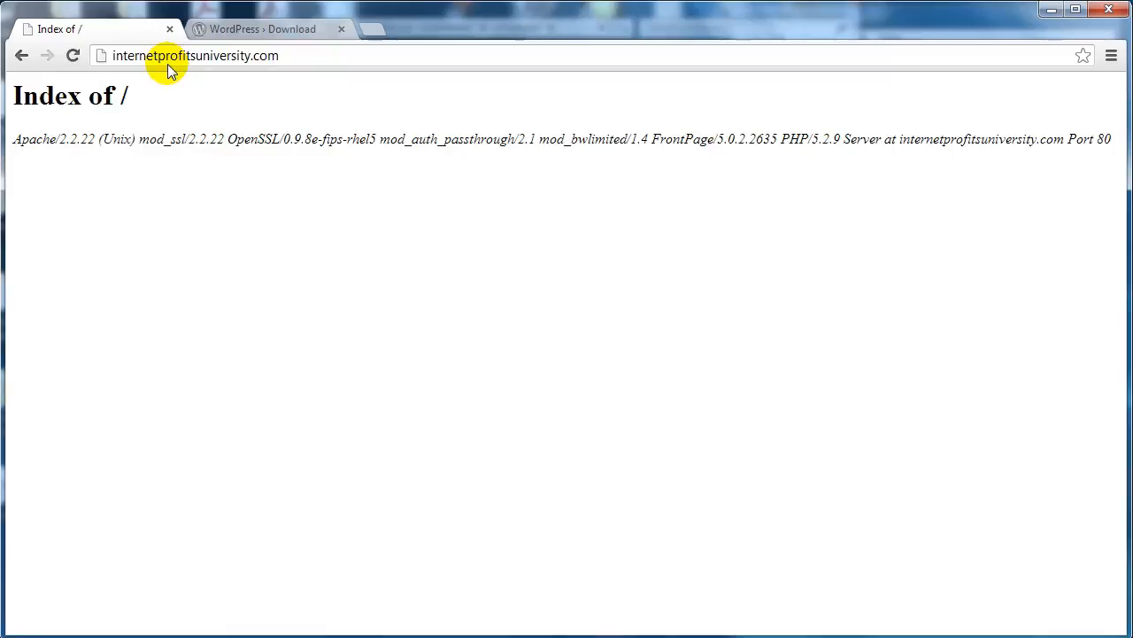
text(/cpanel)
key(Return)
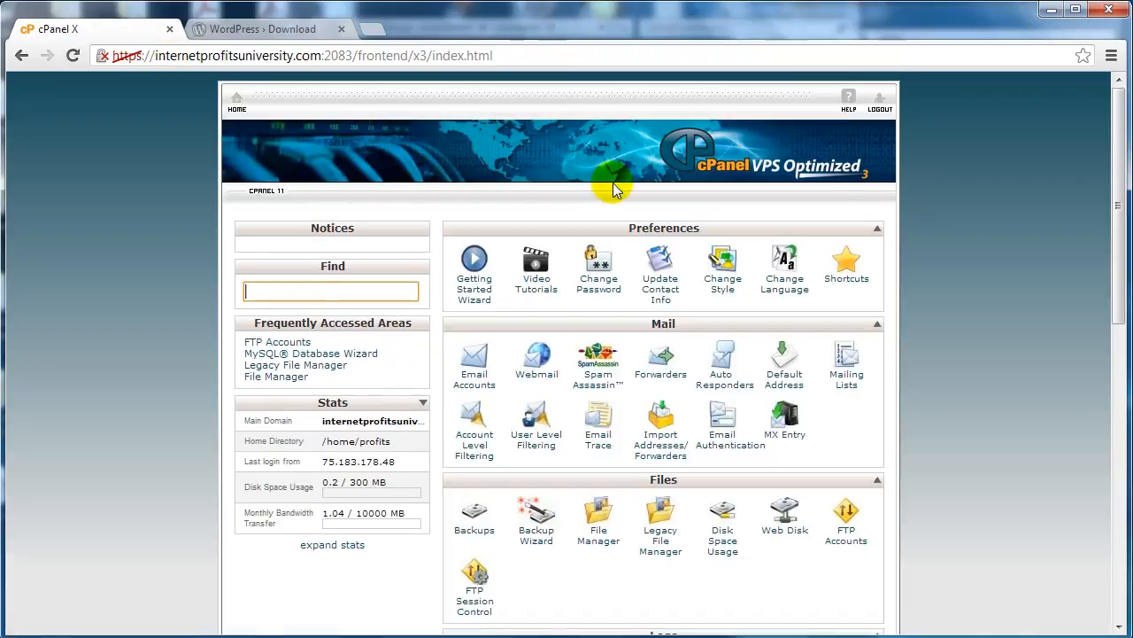
scroll(962, 200, down, 3)
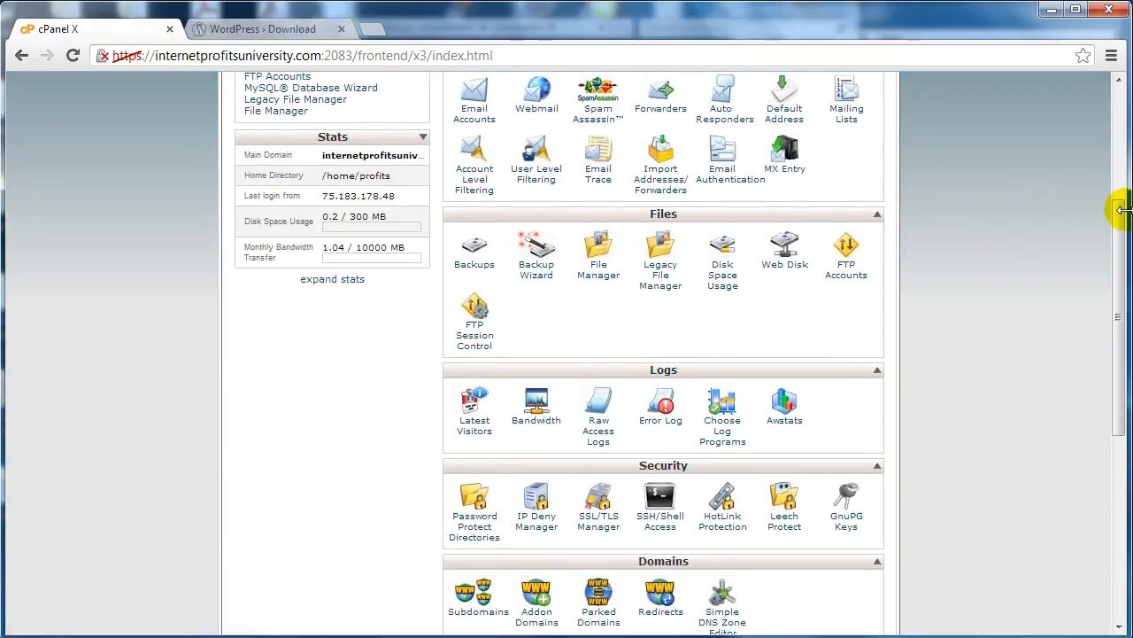
drag(1120, 213, 1117, 262)
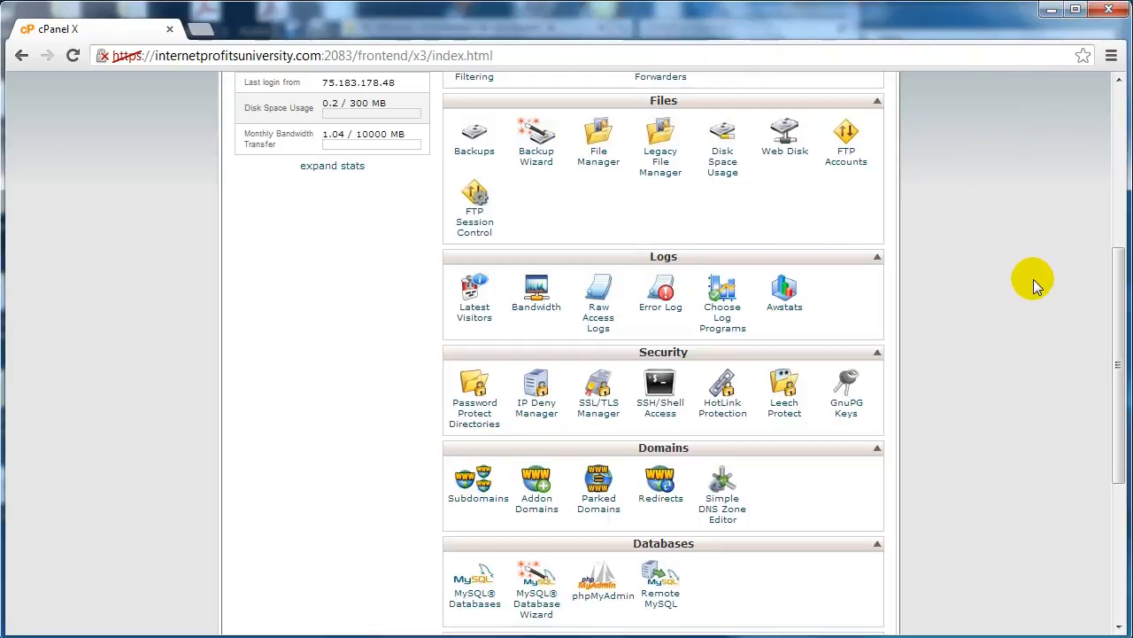
Step: Switch to the Manual - Installation folder in Windows Explorer and reposition its window
mouse_move(390, 631)
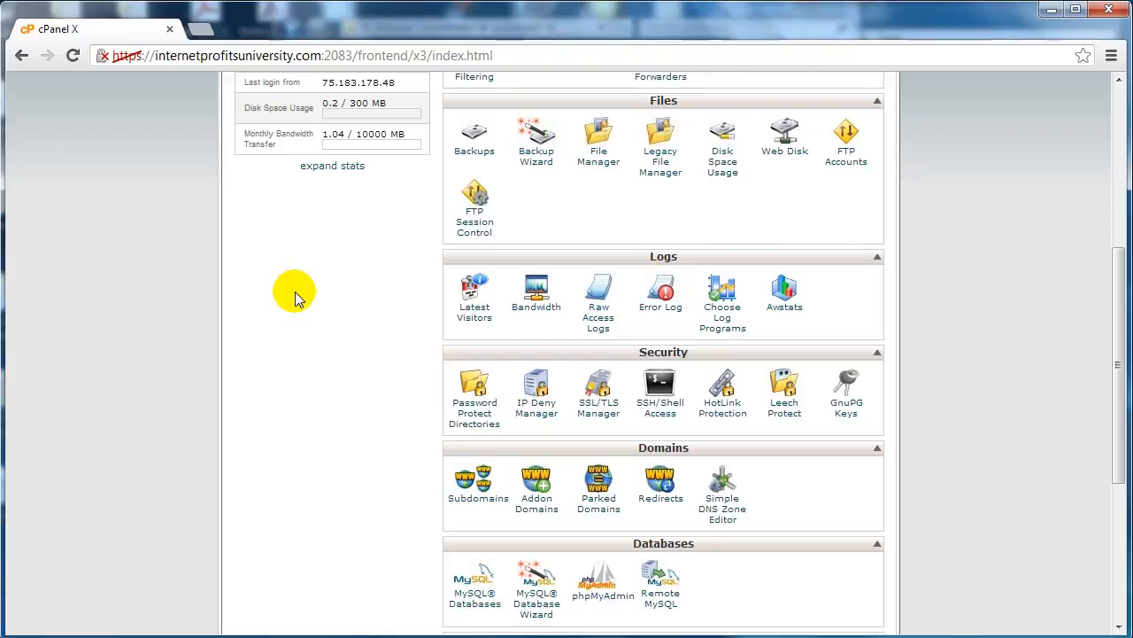
click(271, 632)
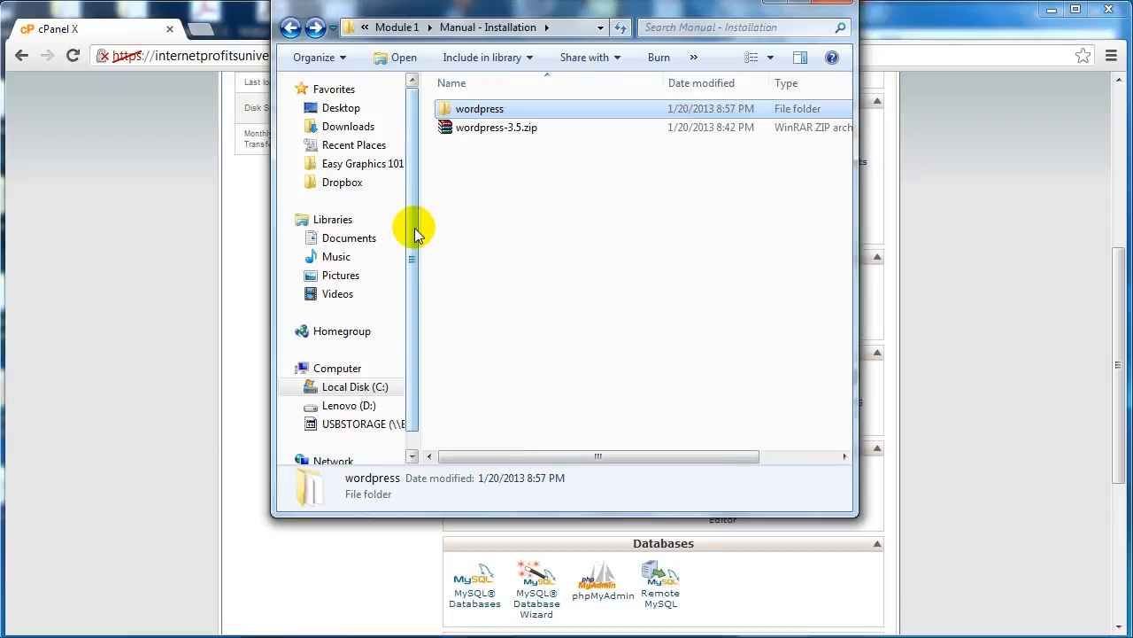
drag(637, 14, 618, 4)
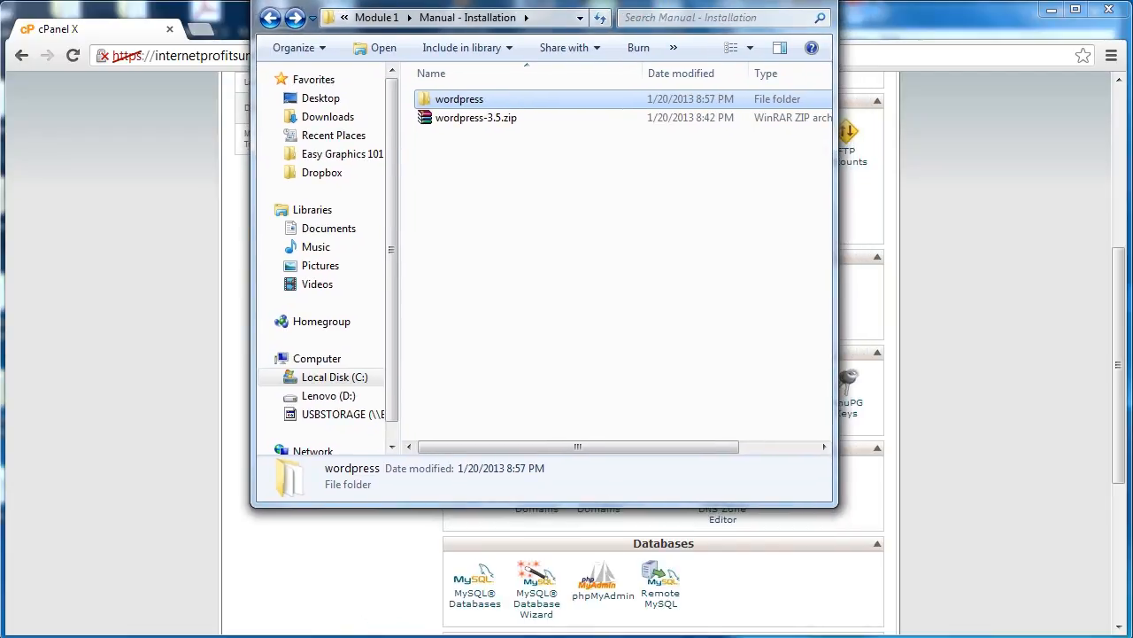
Step: Examine the options for extracting or opening the wordpress-3.5.zip archive
click(521, 118)
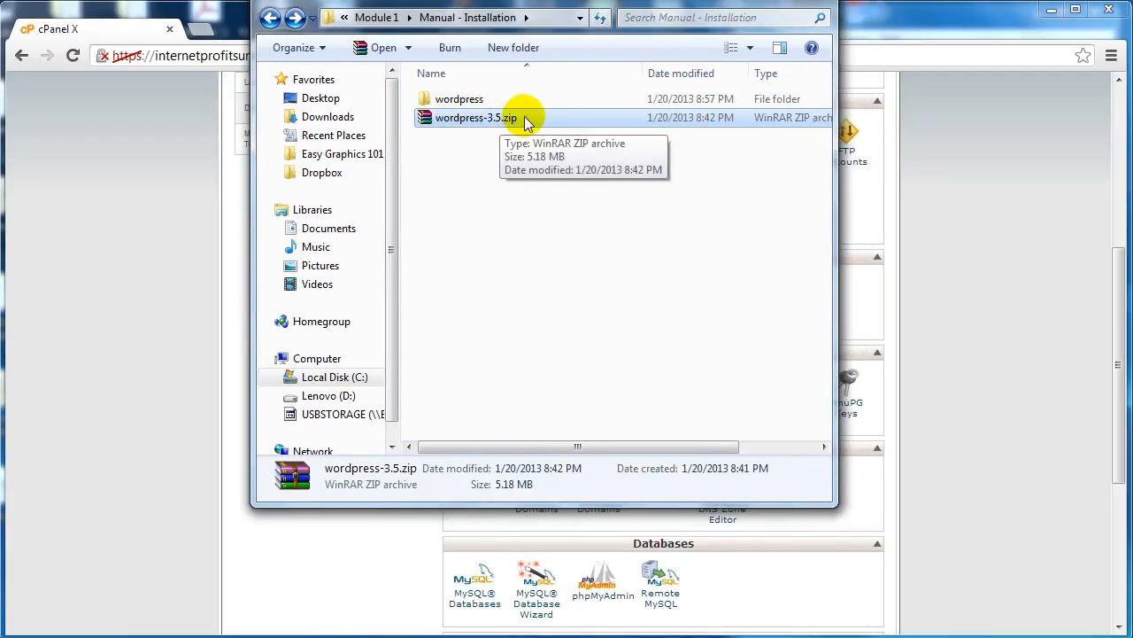
right_click(423, 118)
mouse_move(468, 222)
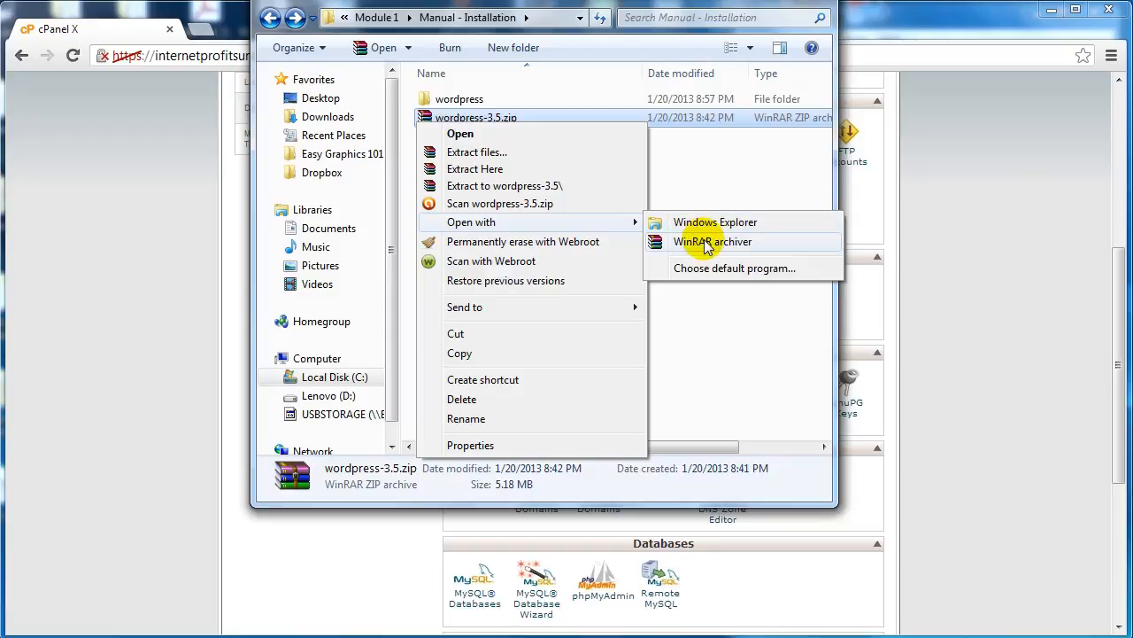
click(705, 143)
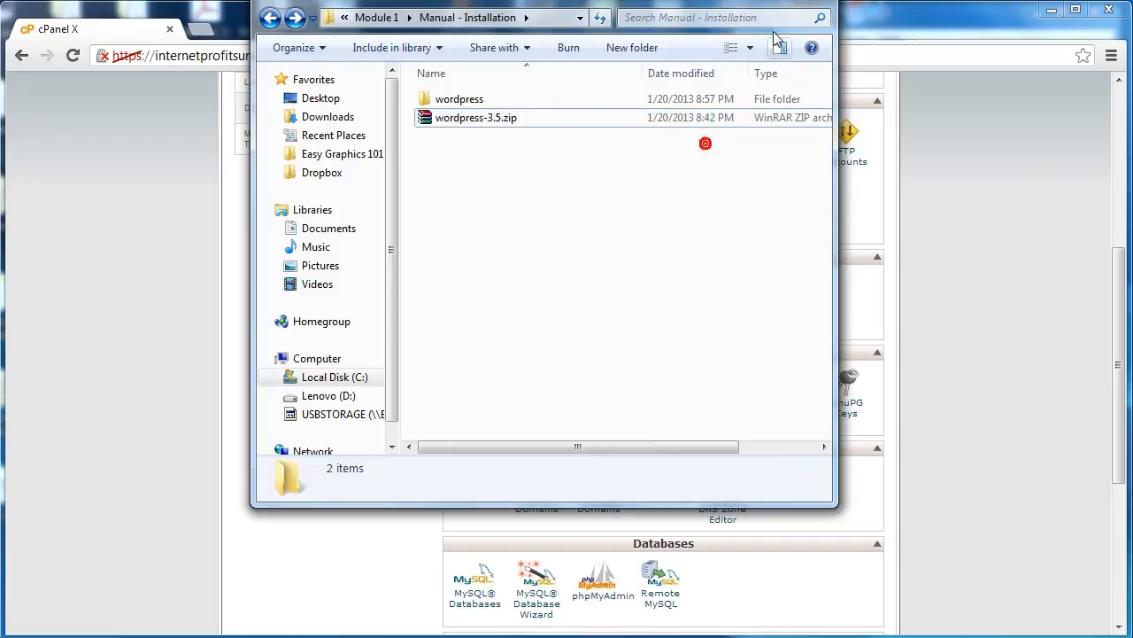
Step: Open the extracted wordpress folder and select all of its files and folders
click(484, 99)
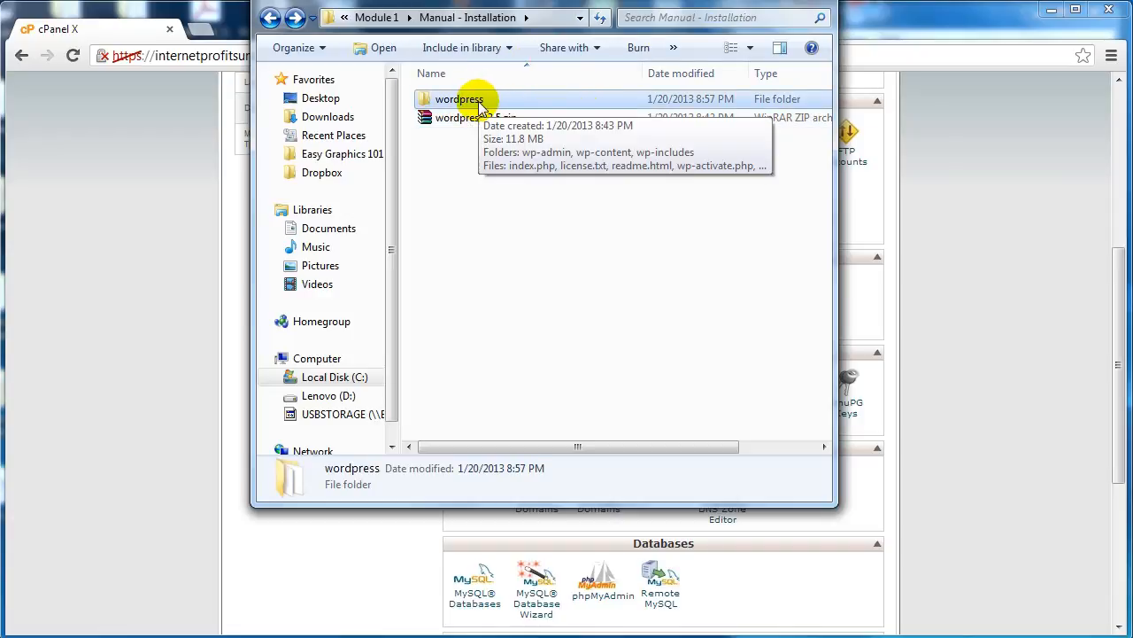
double_click(479, 103)
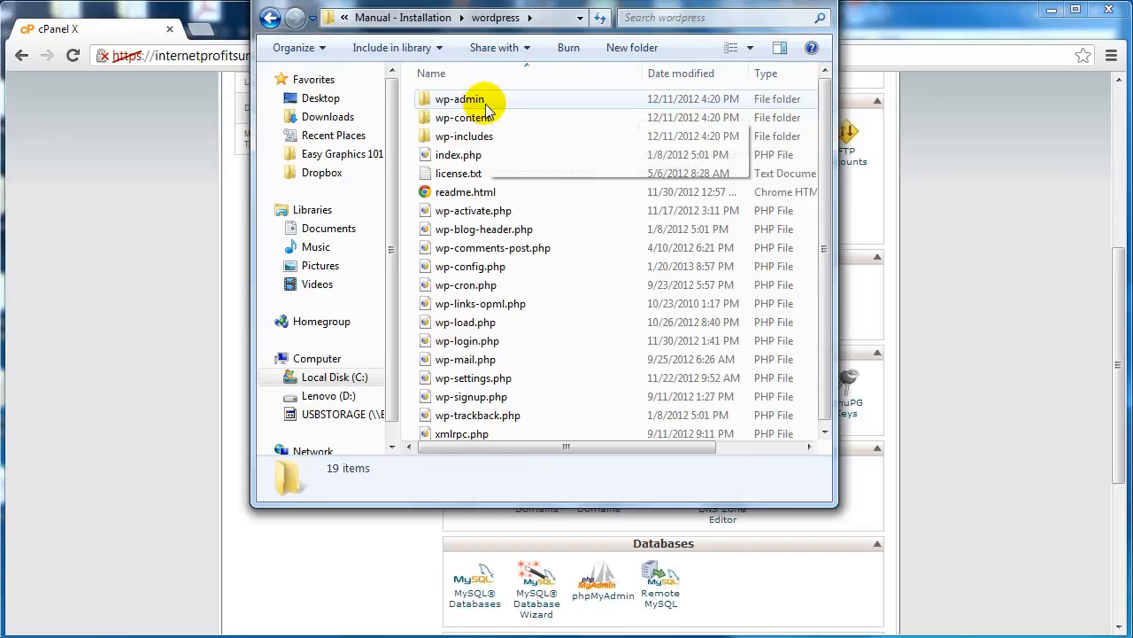
click(482, 97)
scroll(509, 300, down, 1)
scroll(511, 299, up, 1)
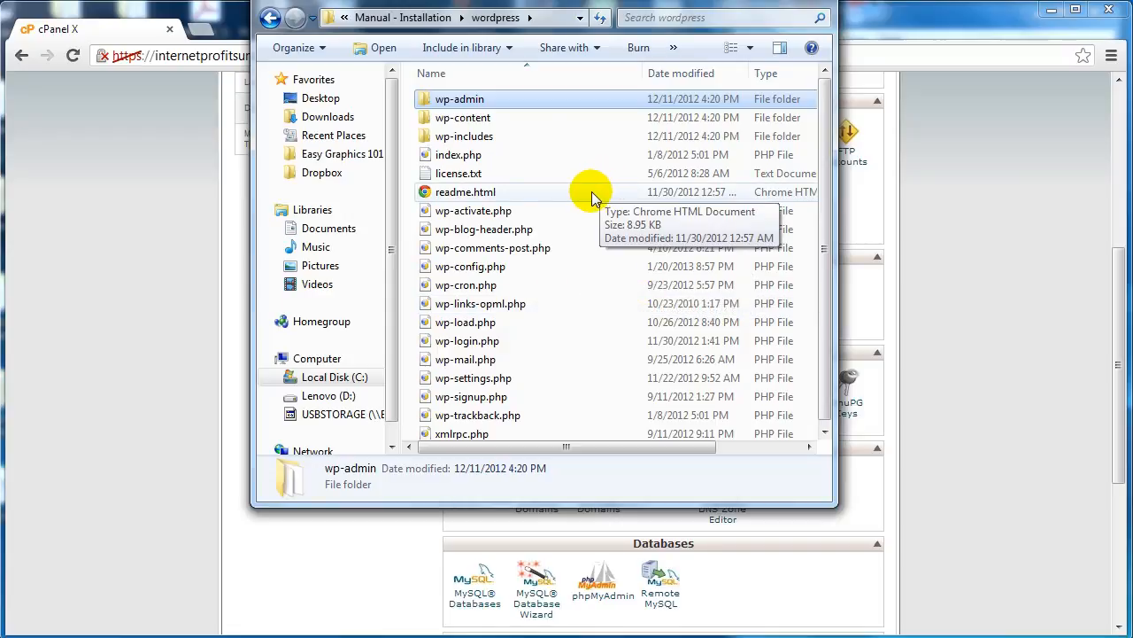
key(ctrl+a)
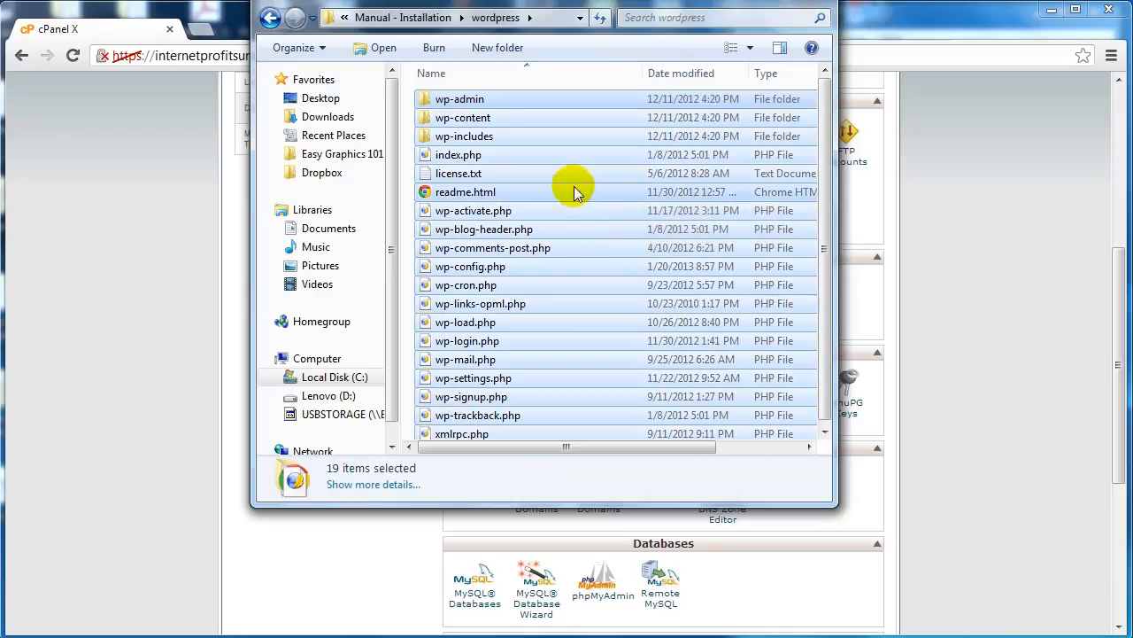
Step: Launch FileZilla from the list of installed programs
mouse_move(189, 633)
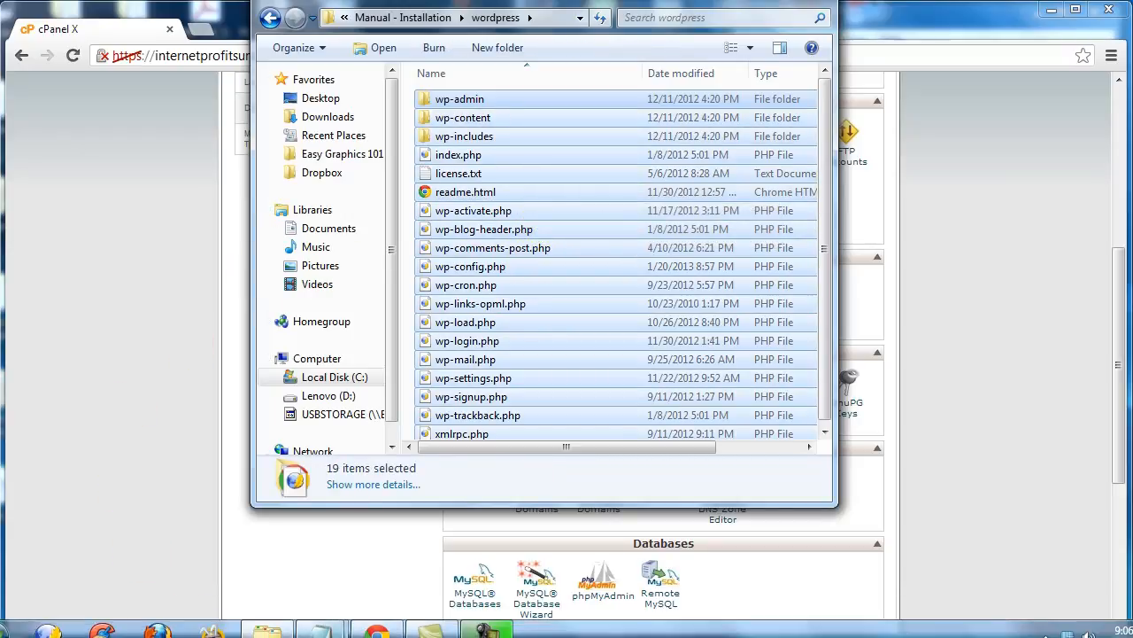
click(16, 629)
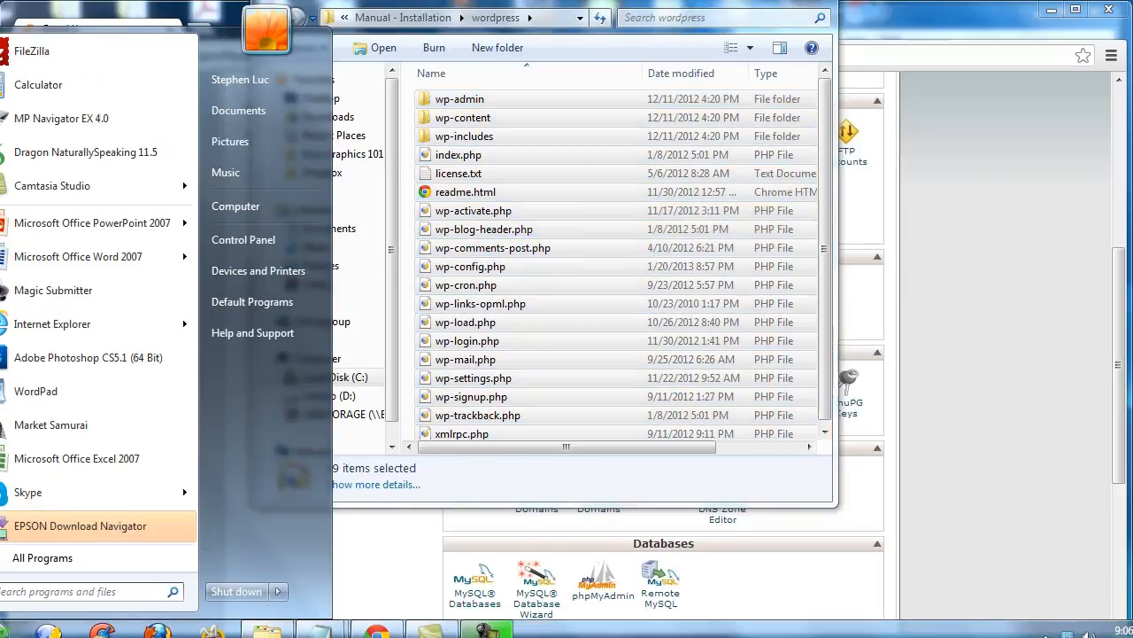
click(88, 55)
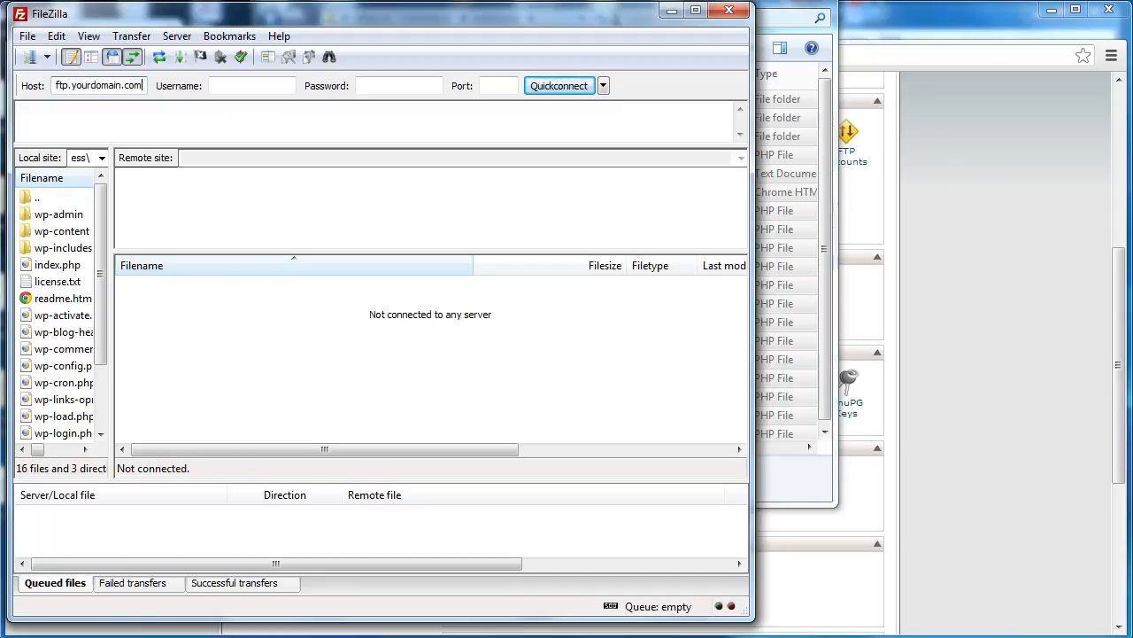
Step: Replace the FTP host with "ftp." and go through the username and password fields
key(ctrl+a)
text(f)
click(286, 84)
click(406, 85)
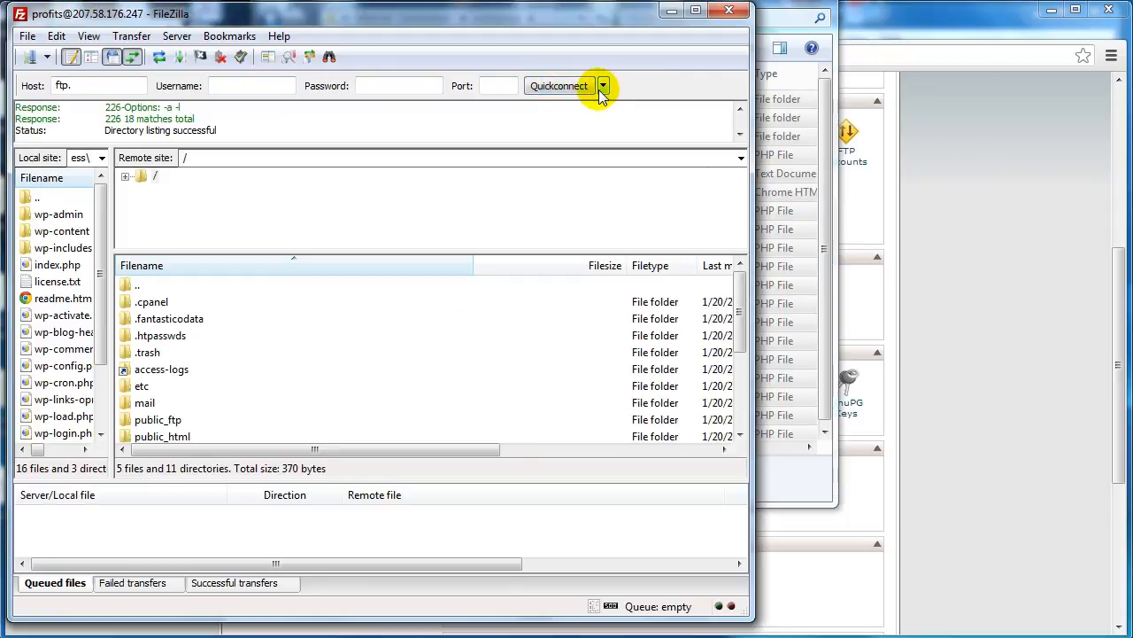
Step: Find the public_html folder on the remote server and open it
click(200, 369)
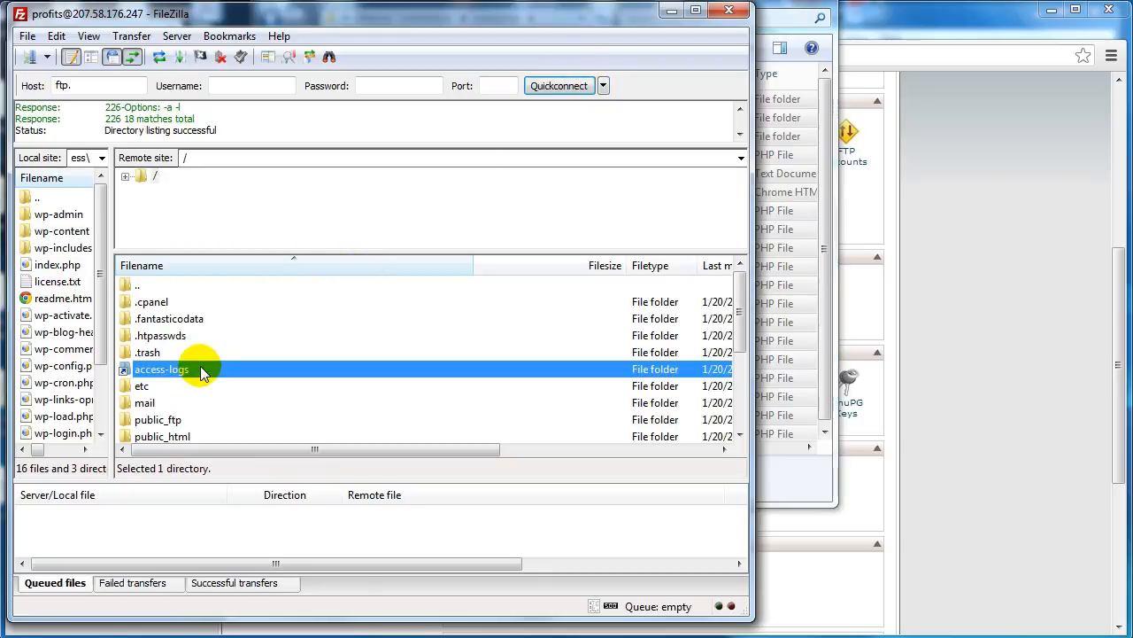
scroll(200, 369, down, 1)
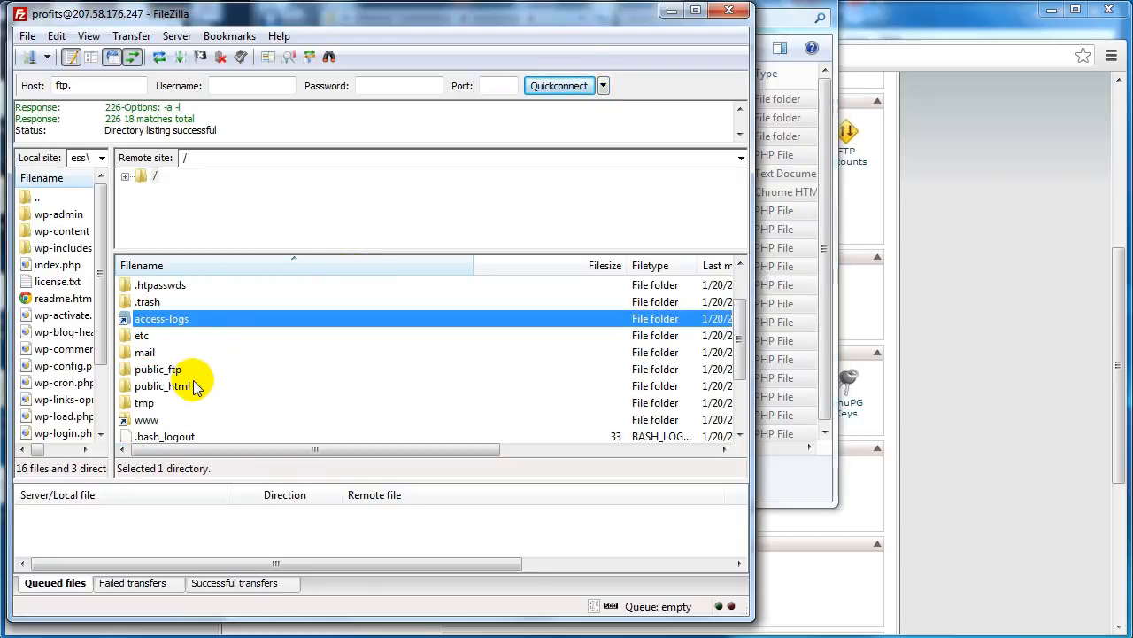
click(197, 388)
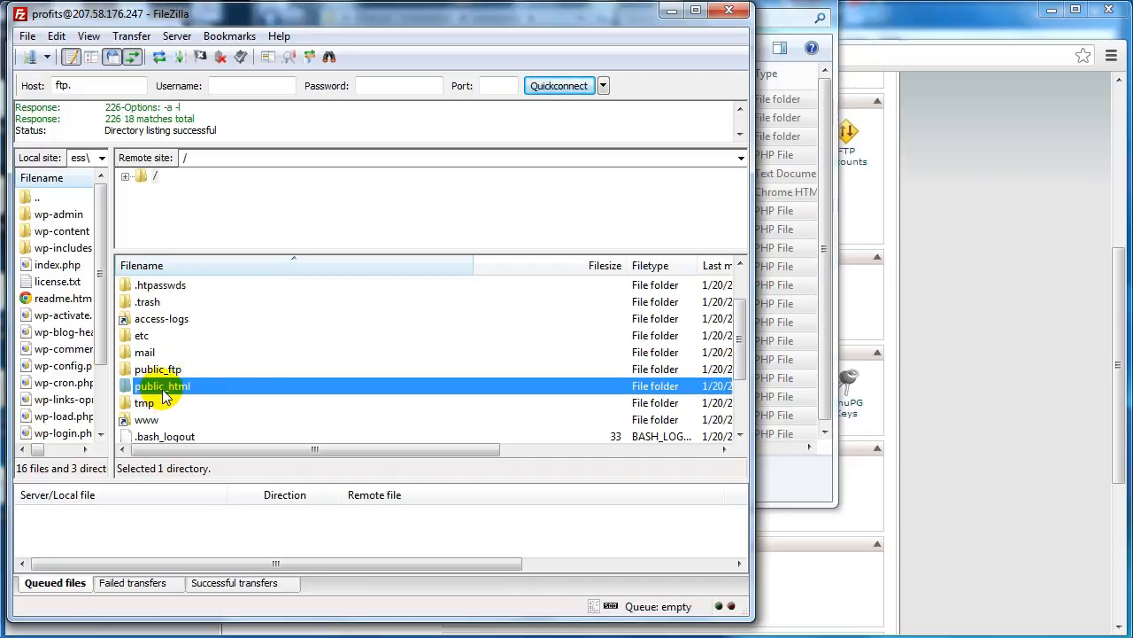
double_click(236, 388)
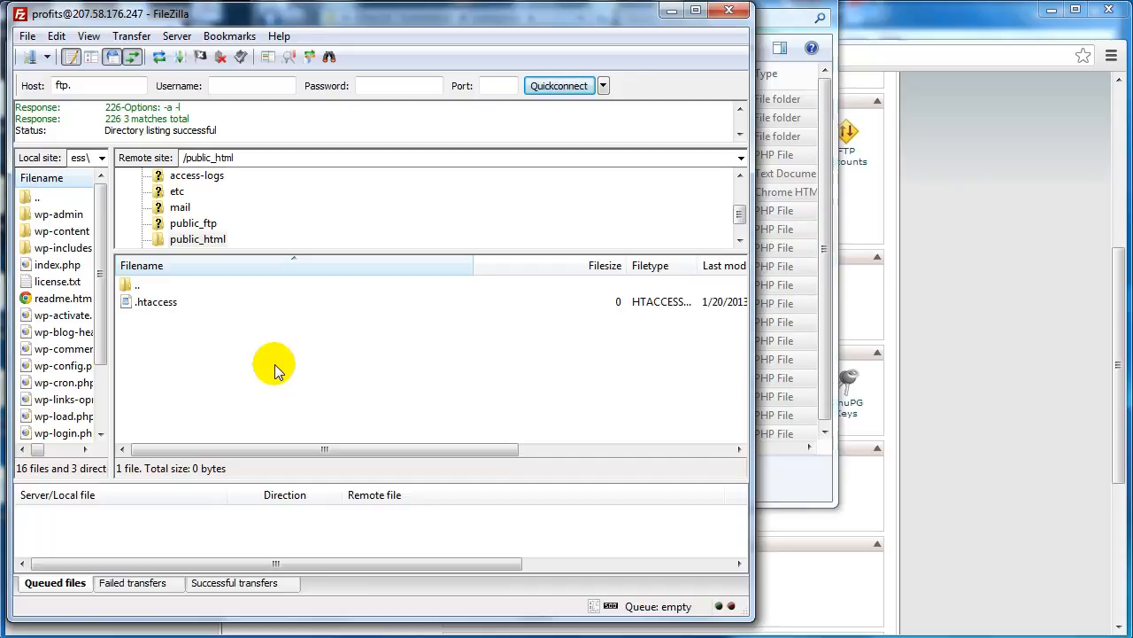
Step: Place the wordpress folder window beside FileZilla and upload all its selected items into the remote public_html folder
click(829, 113)
drag(584, 3, 837, 17)
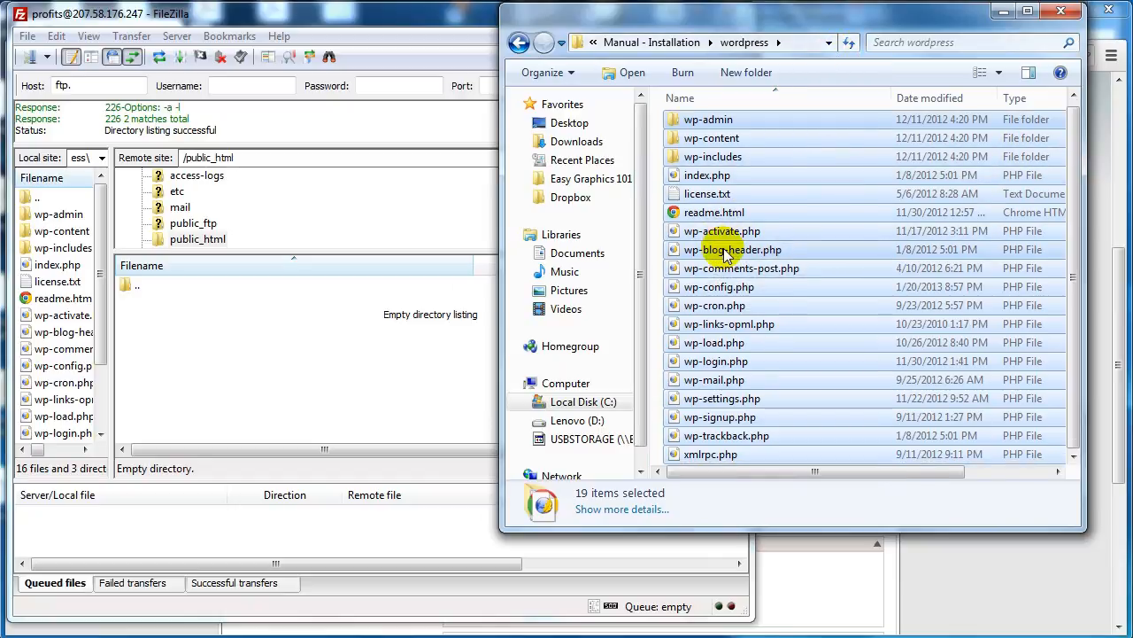
drag(715, 180, 270, 347)
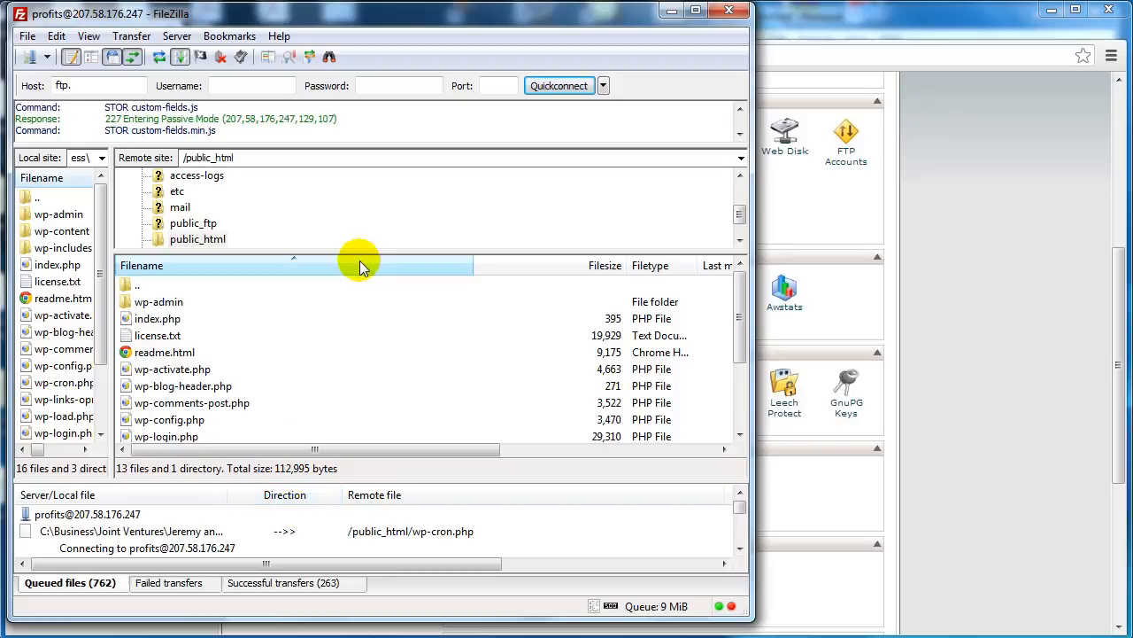
Step: Minimize FileZilla, enlarge the cPanel page and open the MySQL Database Wizard
click(671, 12)
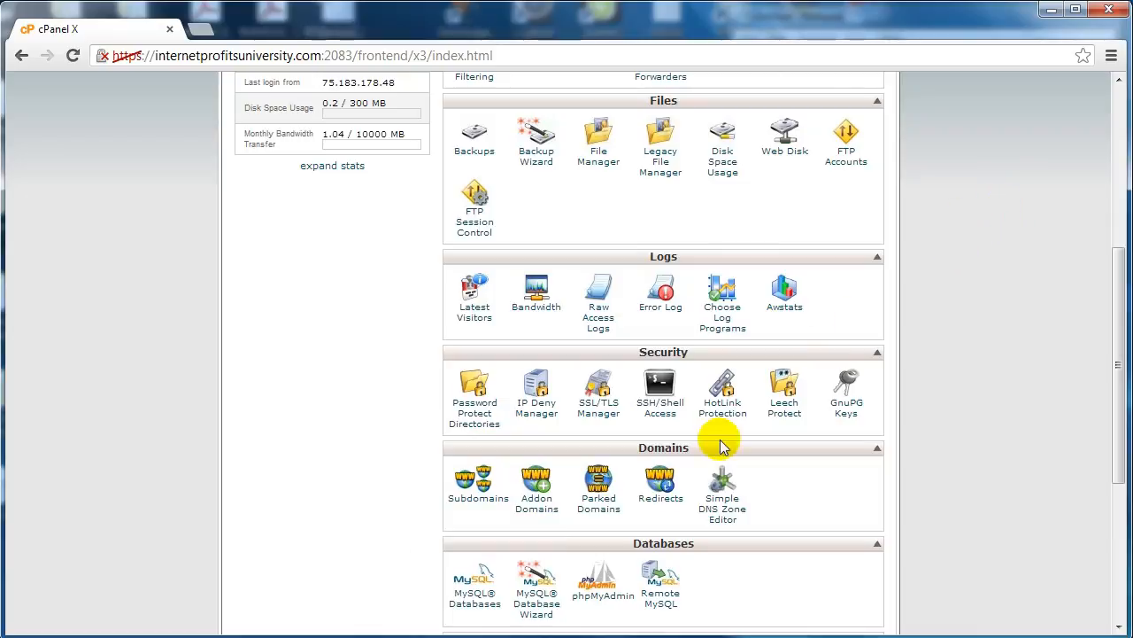
key(ctrl+plus)
scroll(423, 489, down, 1)
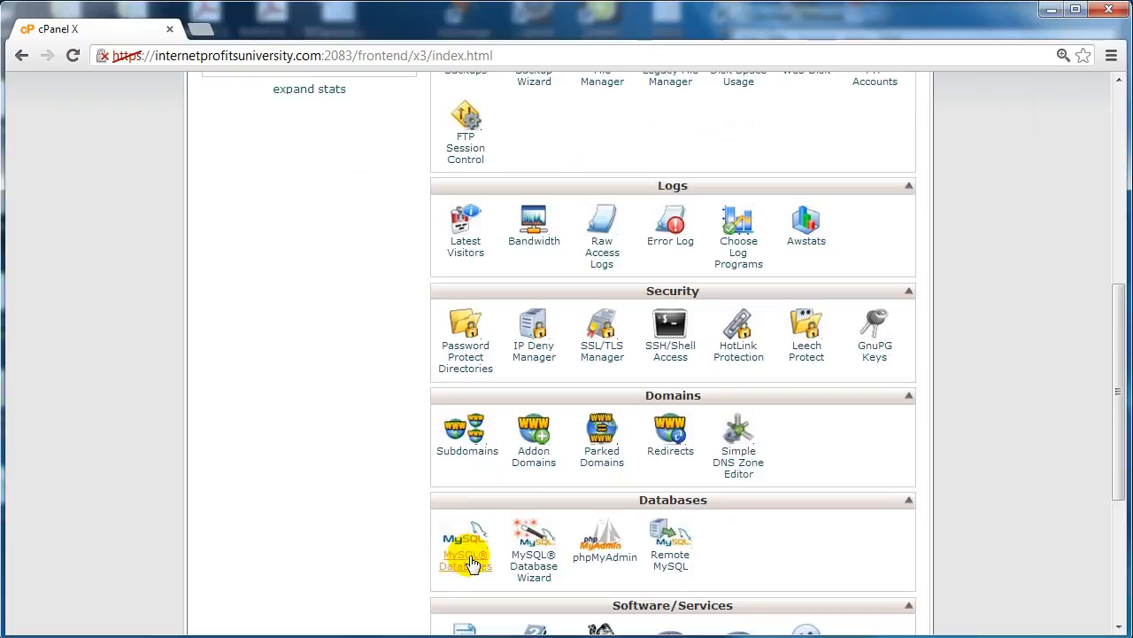
click(545, 556)
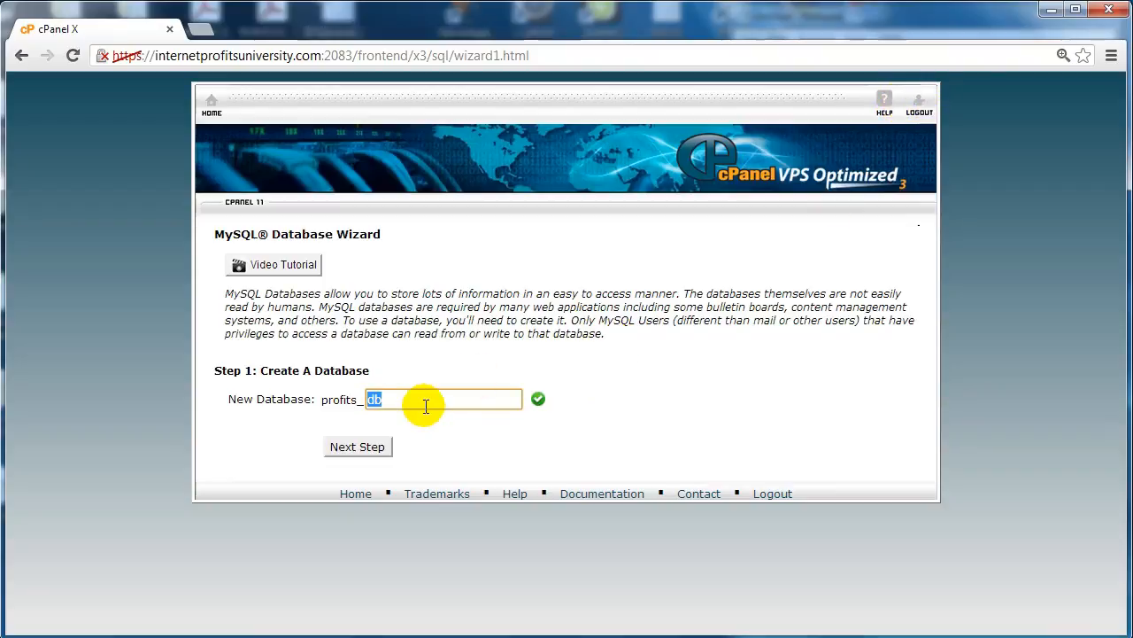
Step: Create the database with the suffix "db" and set the new database user's name to "user"
click(355, 446)
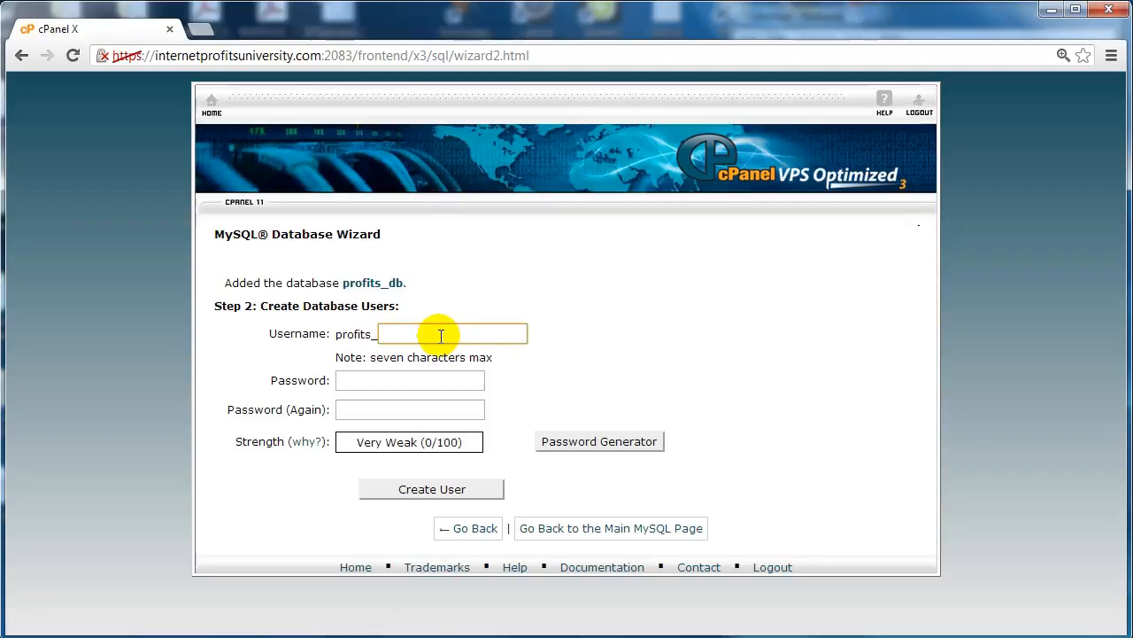
text(user)
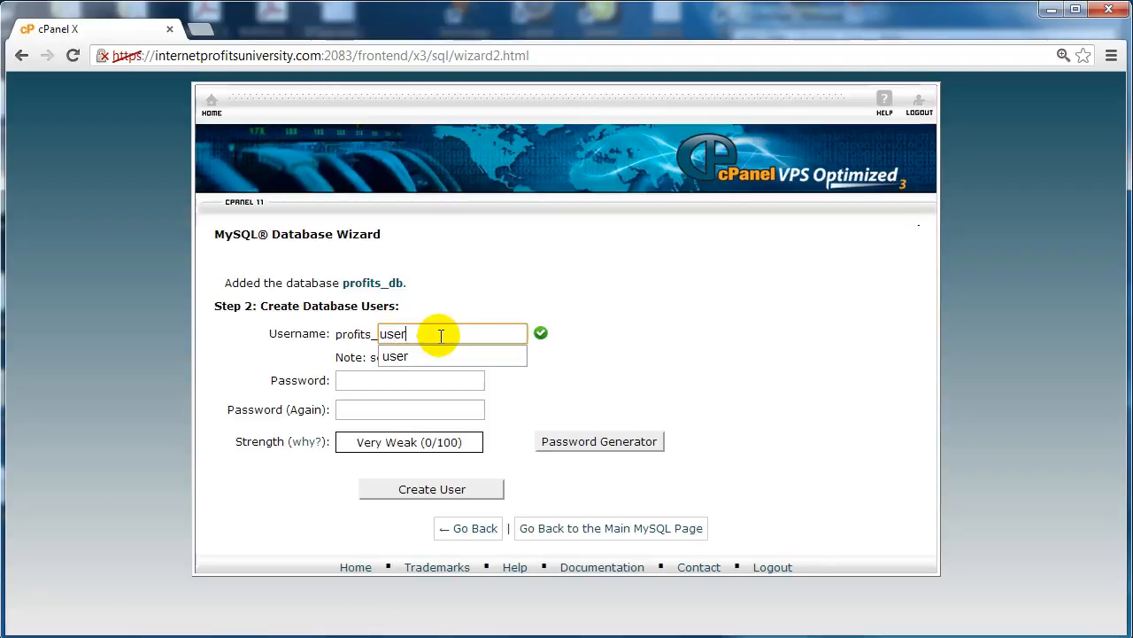
Step: Generate a password for the new database user and select it for copying
click(420, 383)
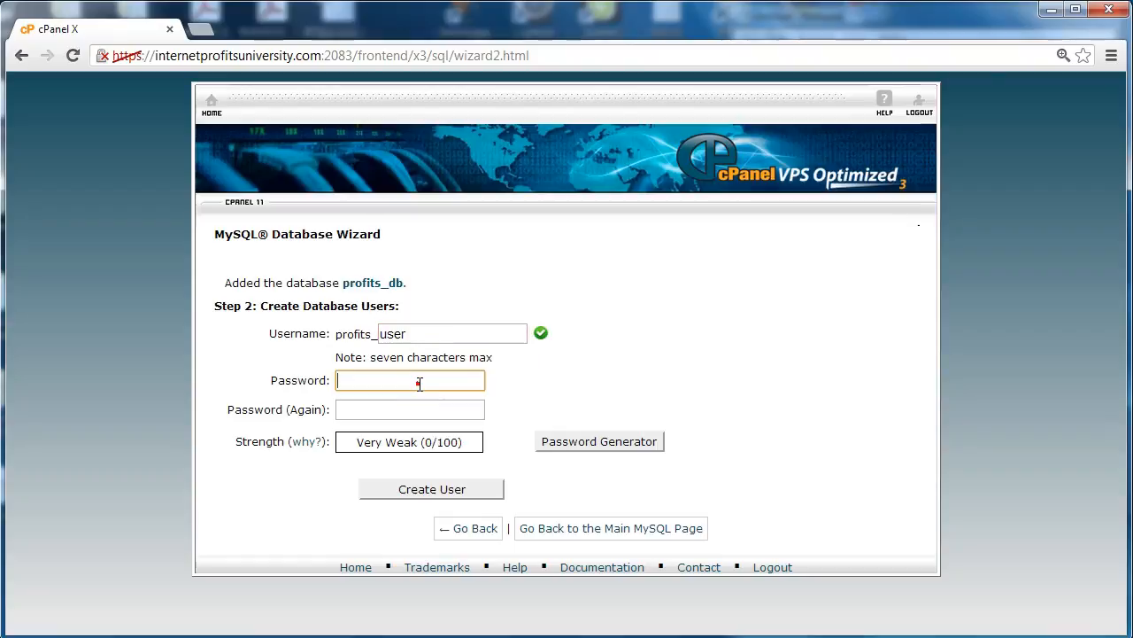
click(593, 445)
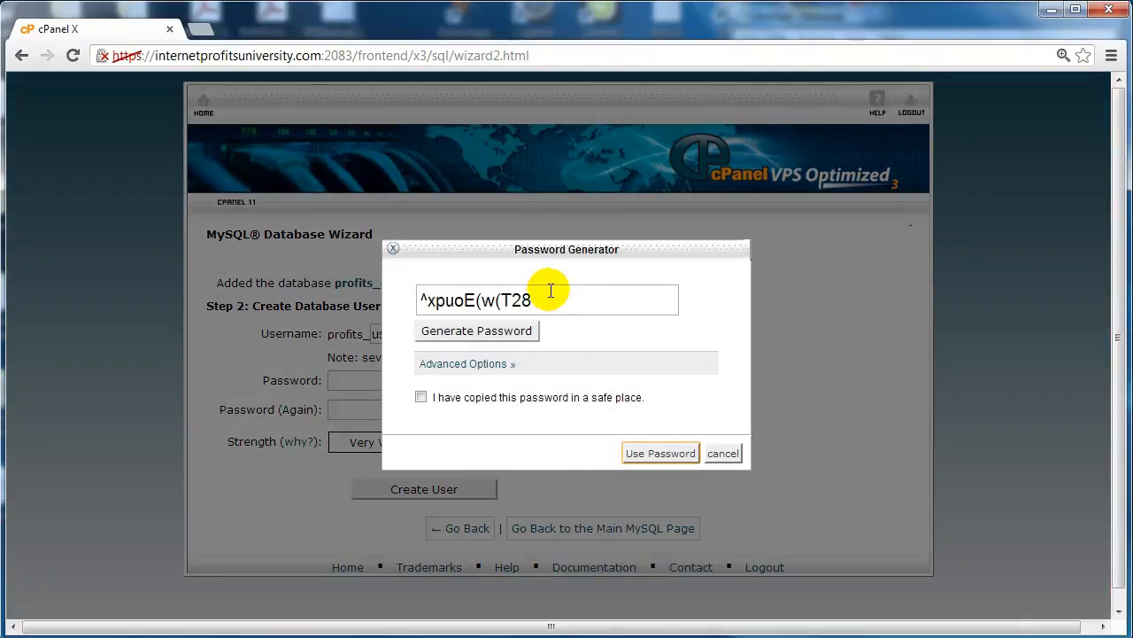
drag(542, 299, 398, 299)
key(ctrl+c)
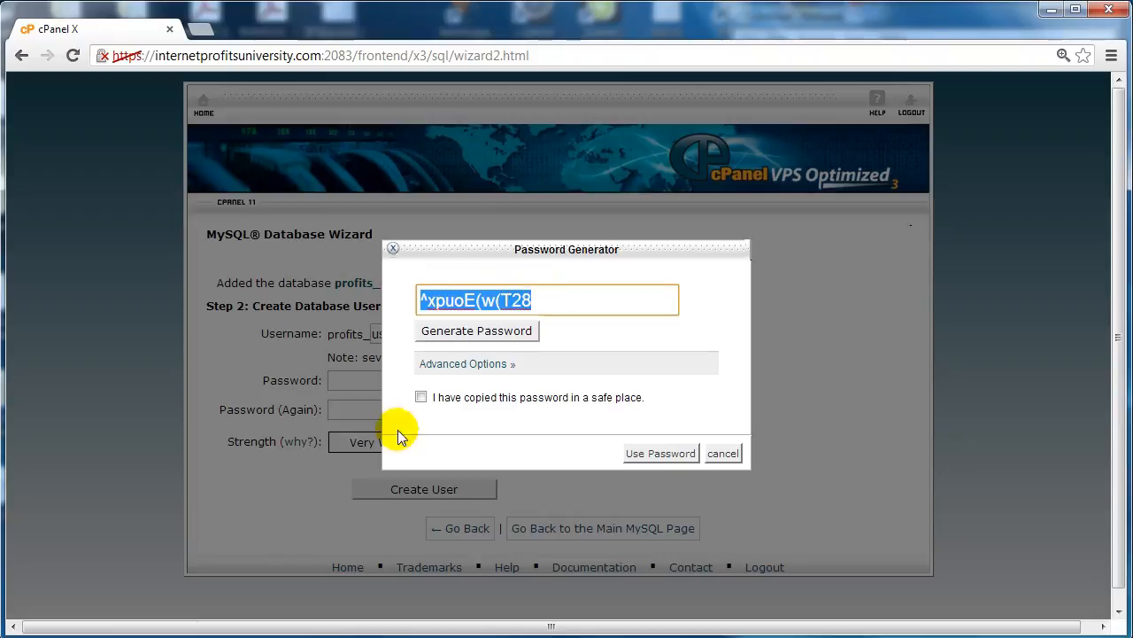
Step: Switch to the Notepad notes and record profits_db as the database and profits_user as the user
mouse_move(320, 629)
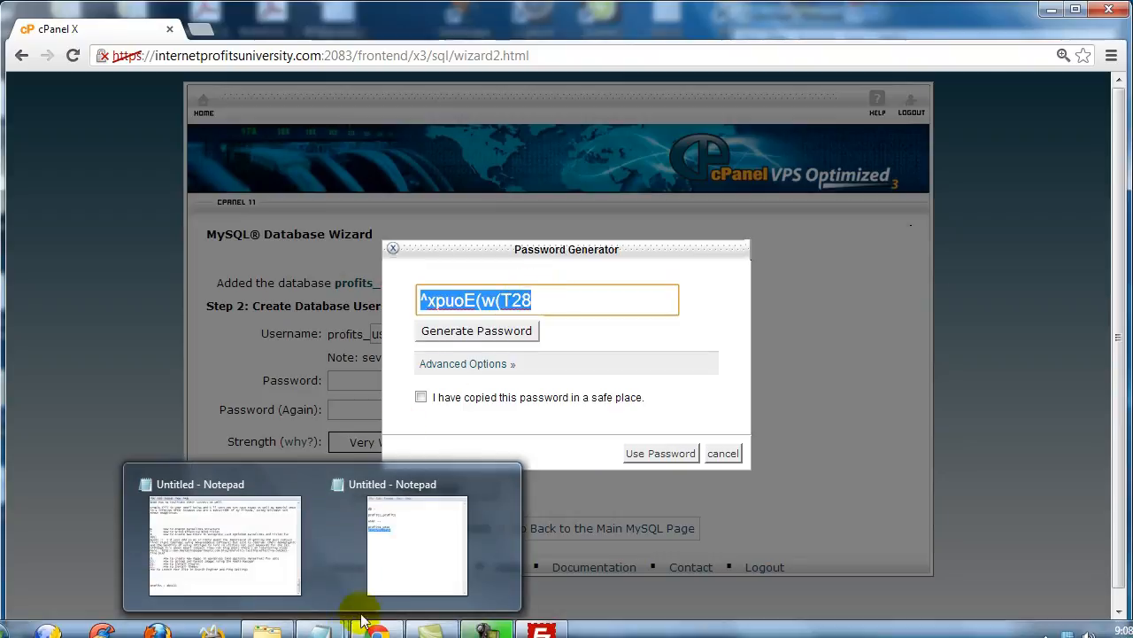
click(397, 576)
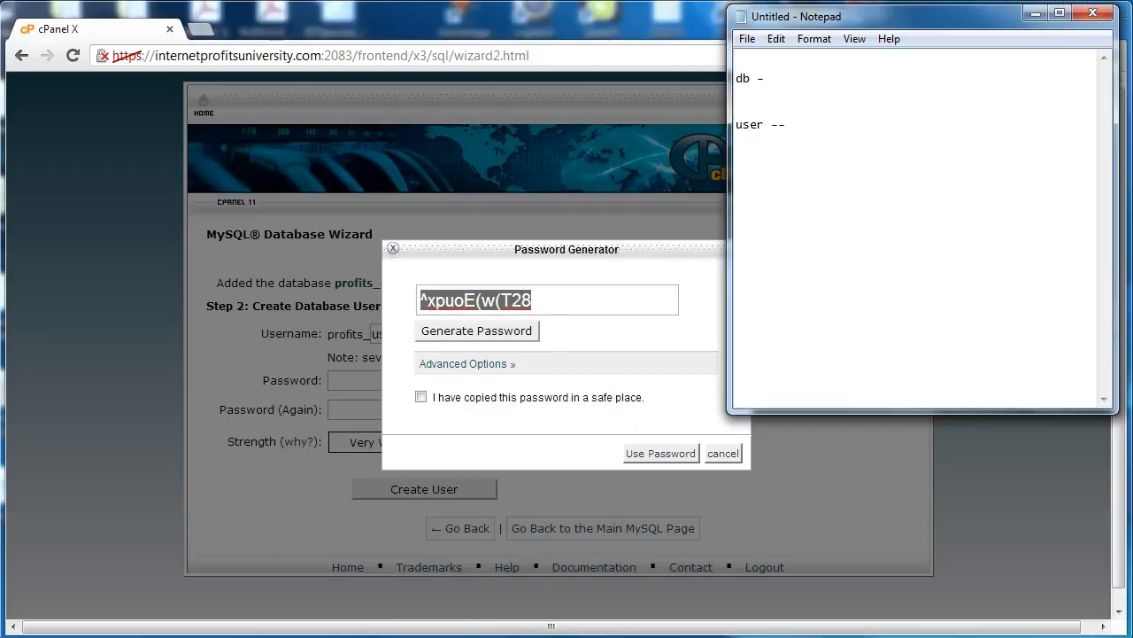
click(771, 101)
text(db)
drag(753, 101, 731, 98)
text(pr)
key(Down)
key(Down)
key(Down)
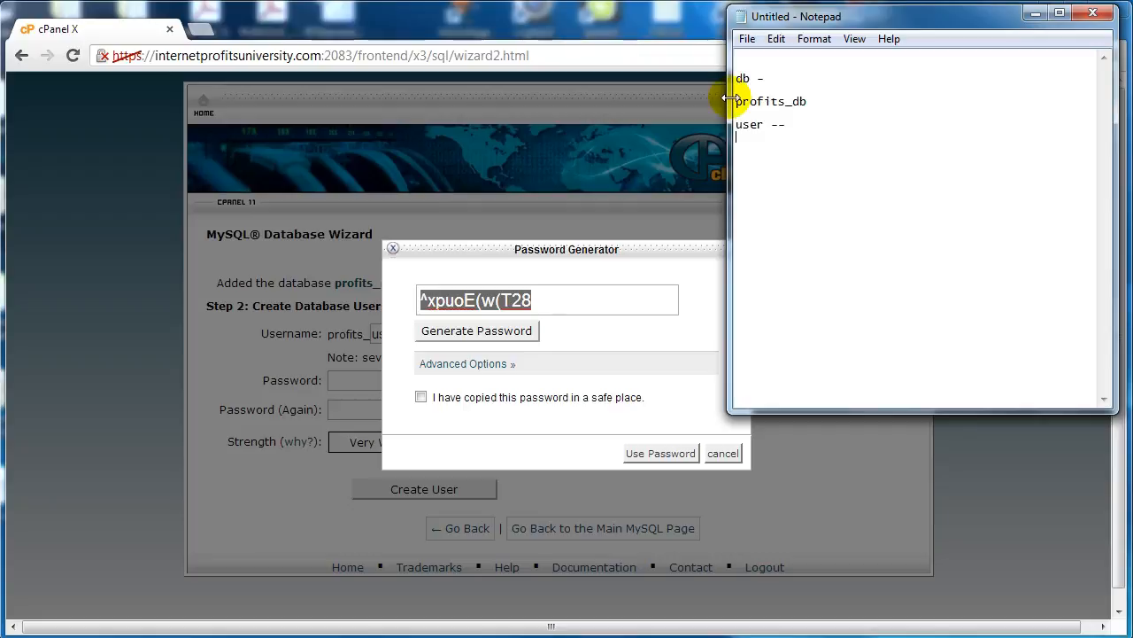
key(Return)
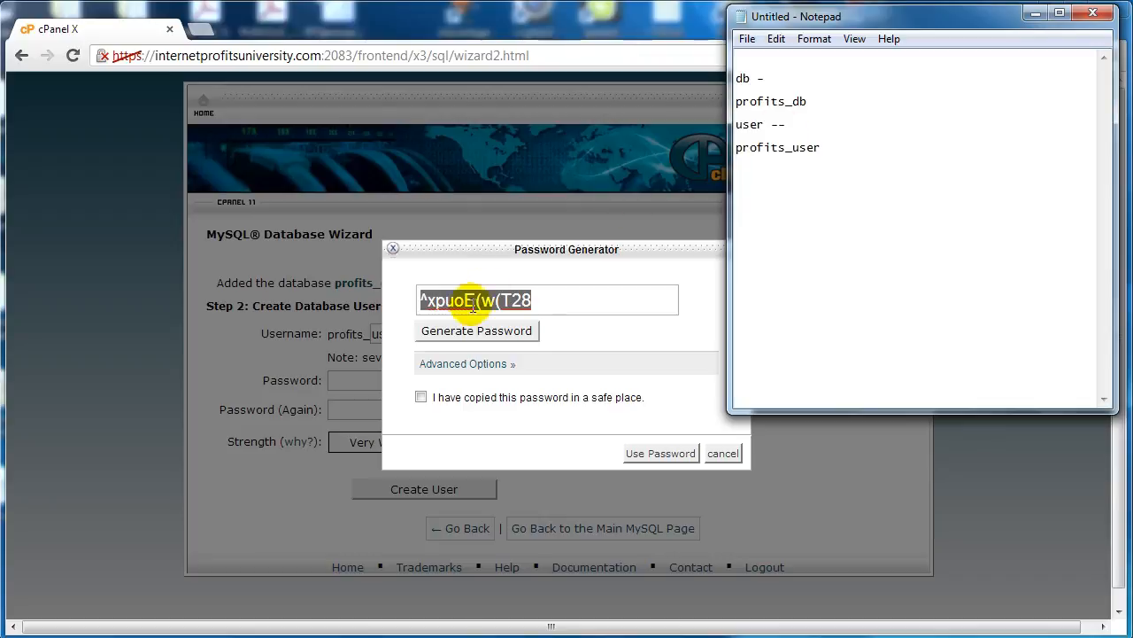
Step: Copy the generated database password into the Notepad notes below the user name
click(572, 301)
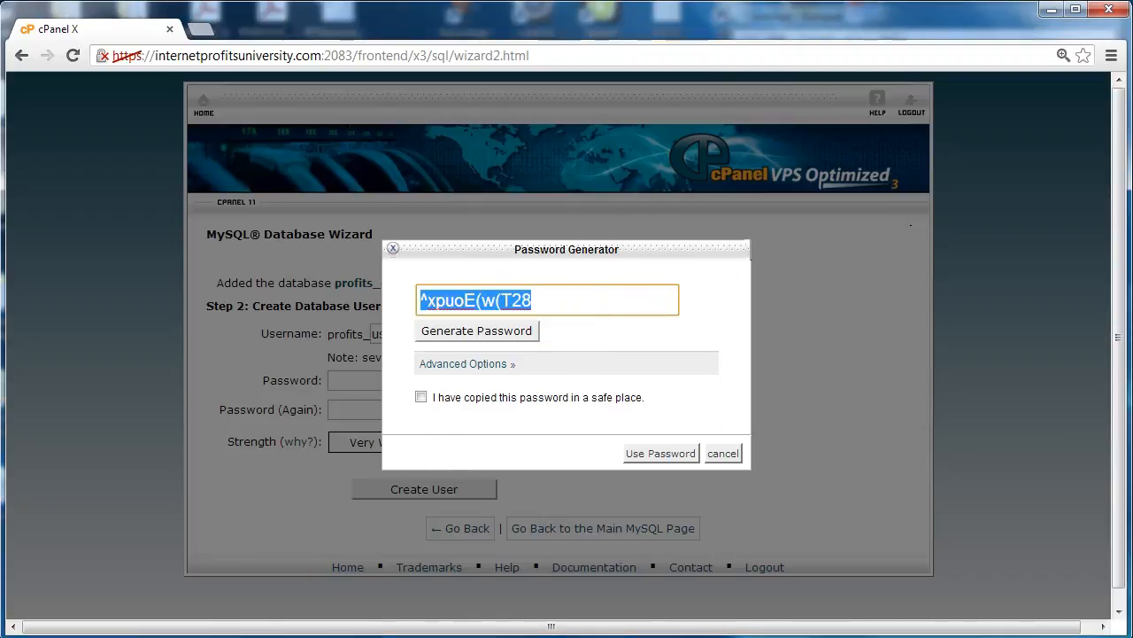
click(319, 625)
key(ctrl+v)
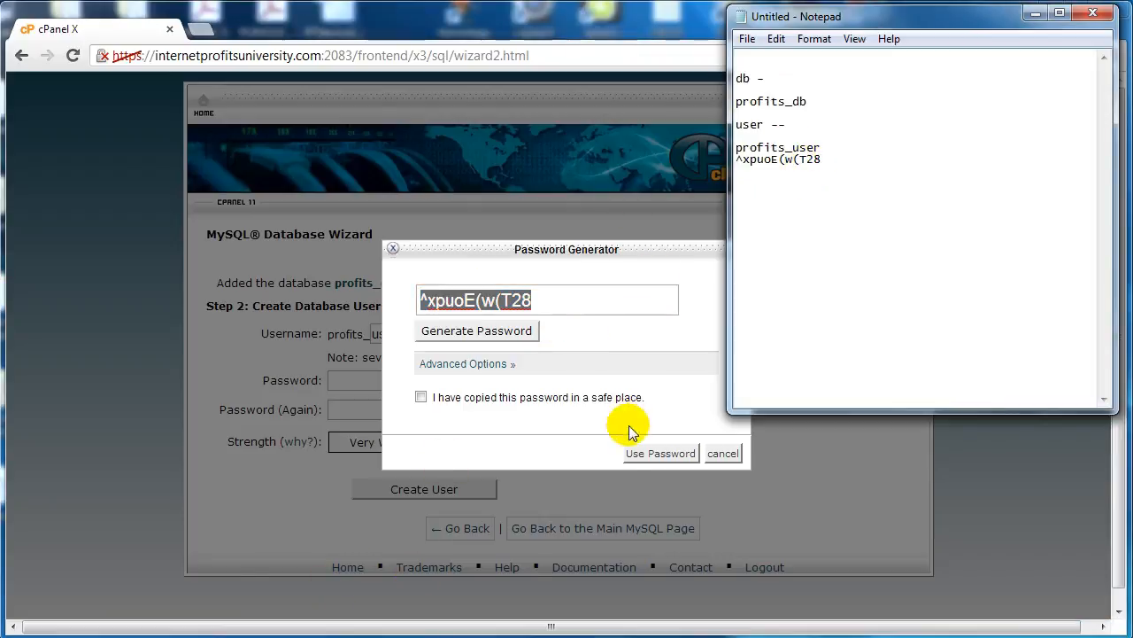
Step: Create the database user with the generated password and grant it all privileges on the database
click(542, 398)
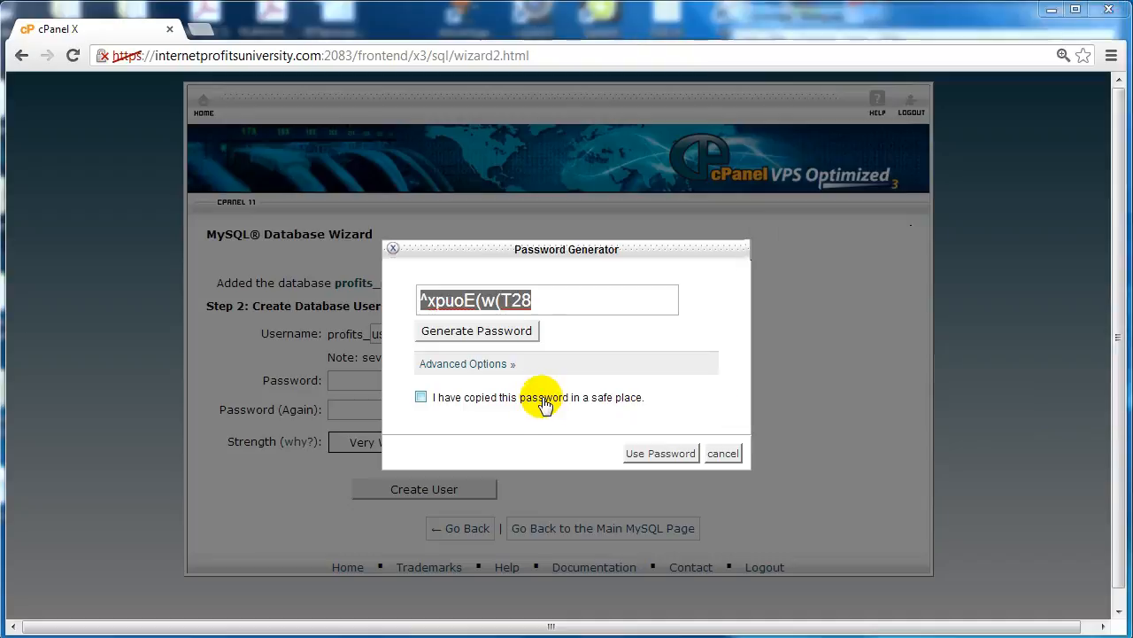
click(662, 454)
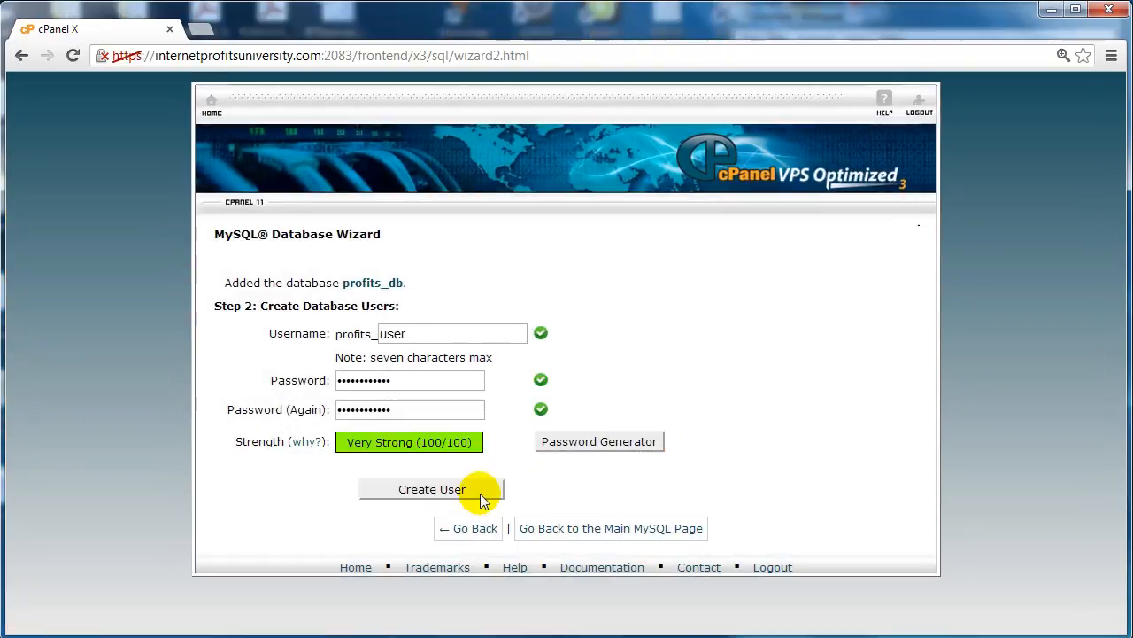
click(481, 491)
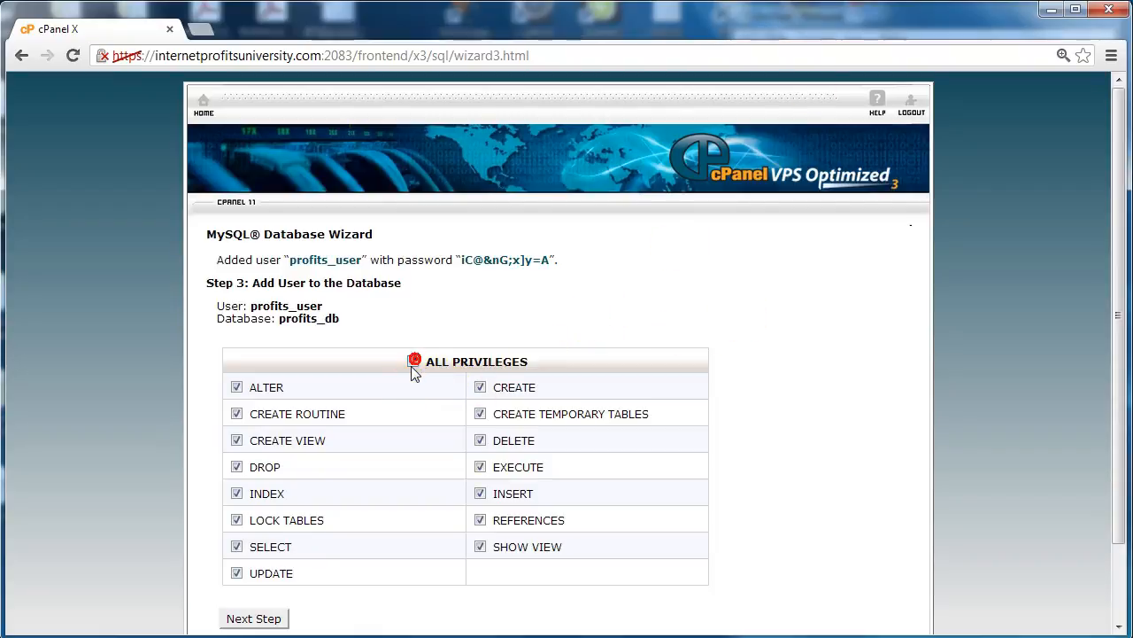
click(262, 618)
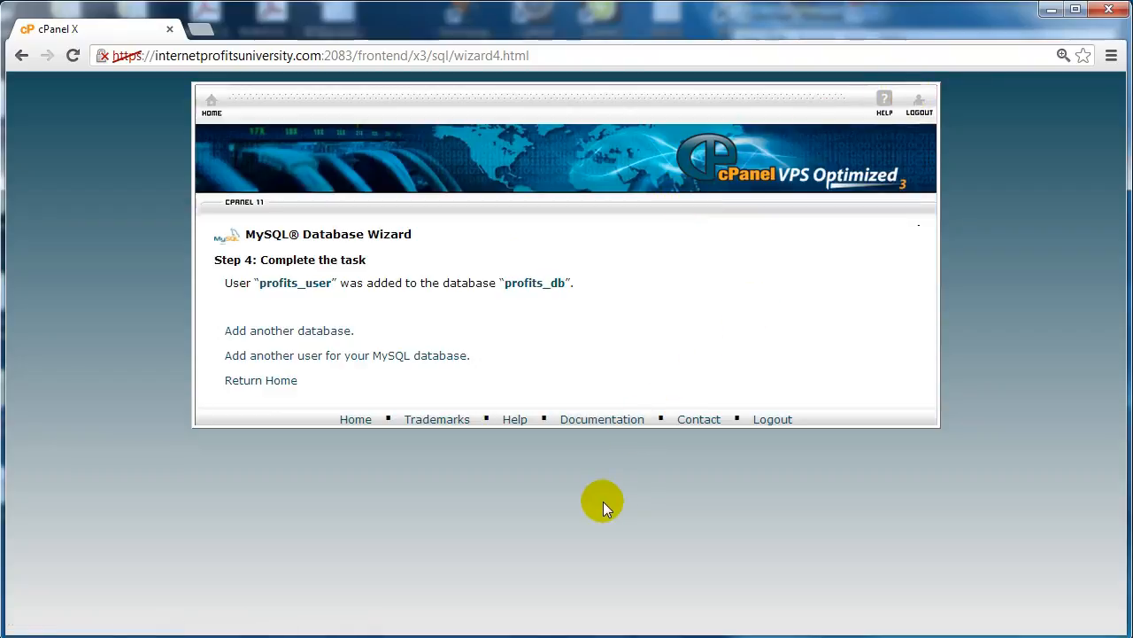
Step: Switch to FileZilla to check index.php in the remote public_html folder and return to Chrome
click(540, 629)
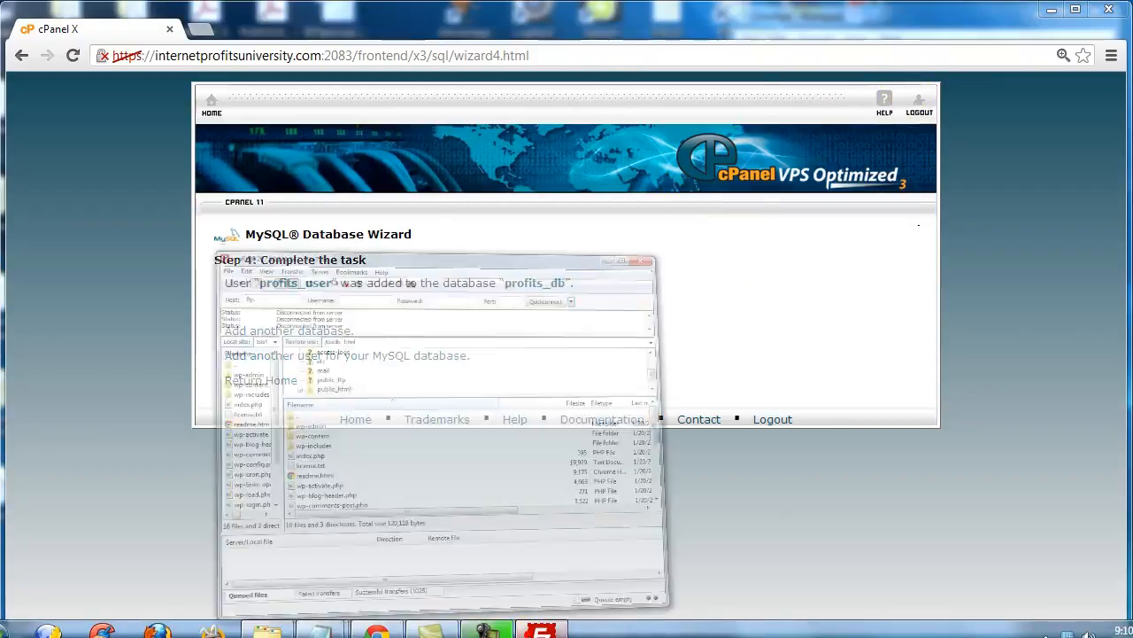
click(239, 359)
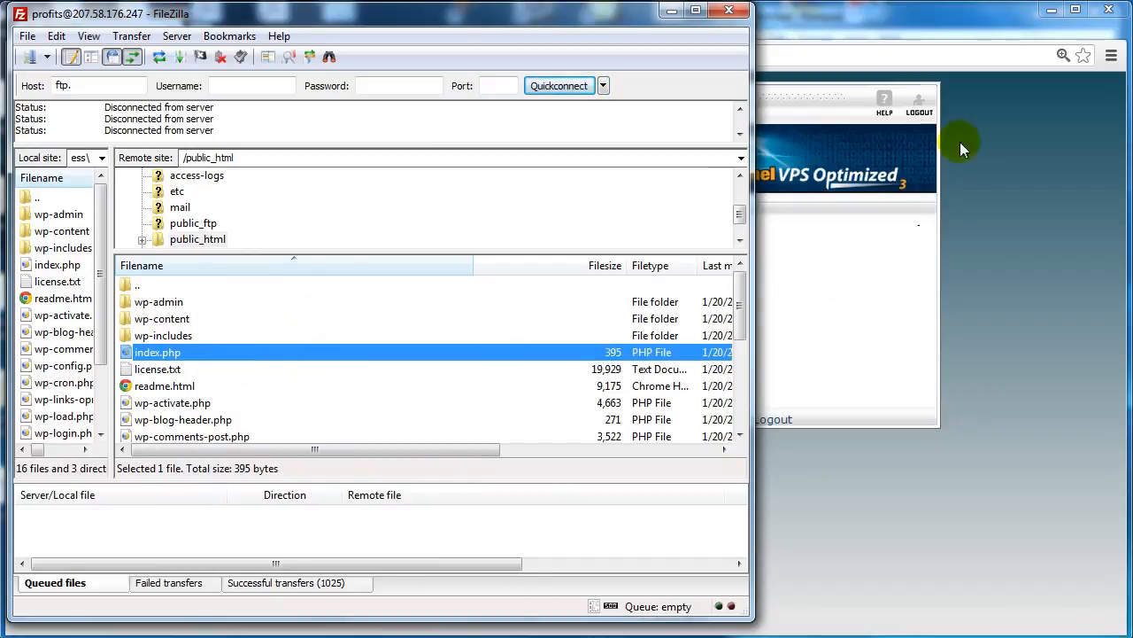
click(929, 50)
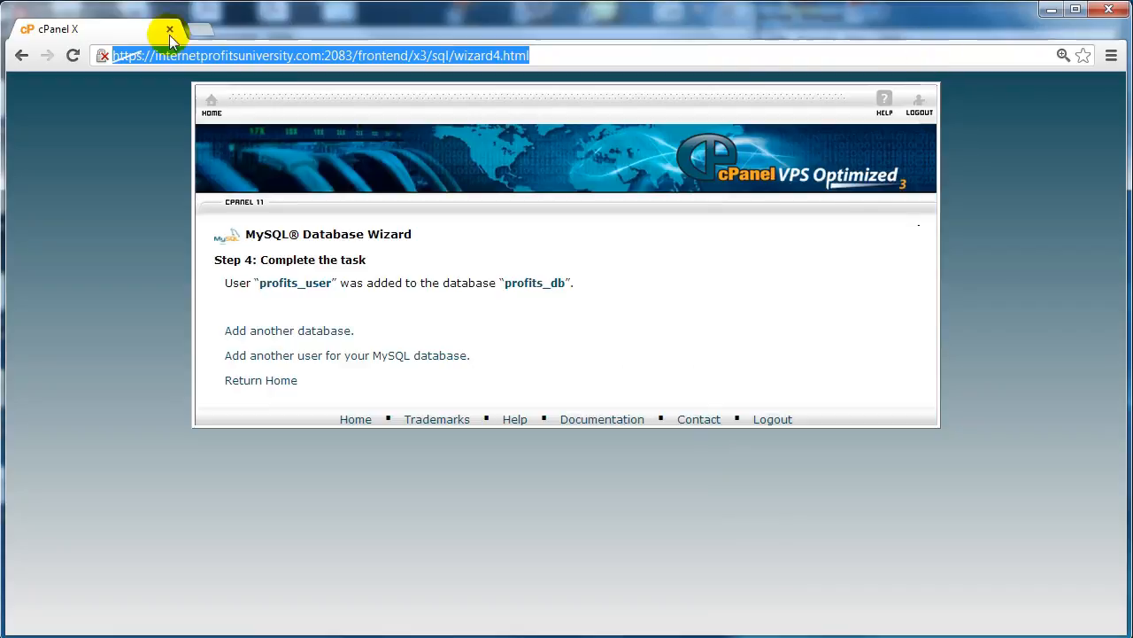
Step: Open the site internetprofitsuniversity.com in a new browser tab to reach the WordPress installer
click(212, 54)
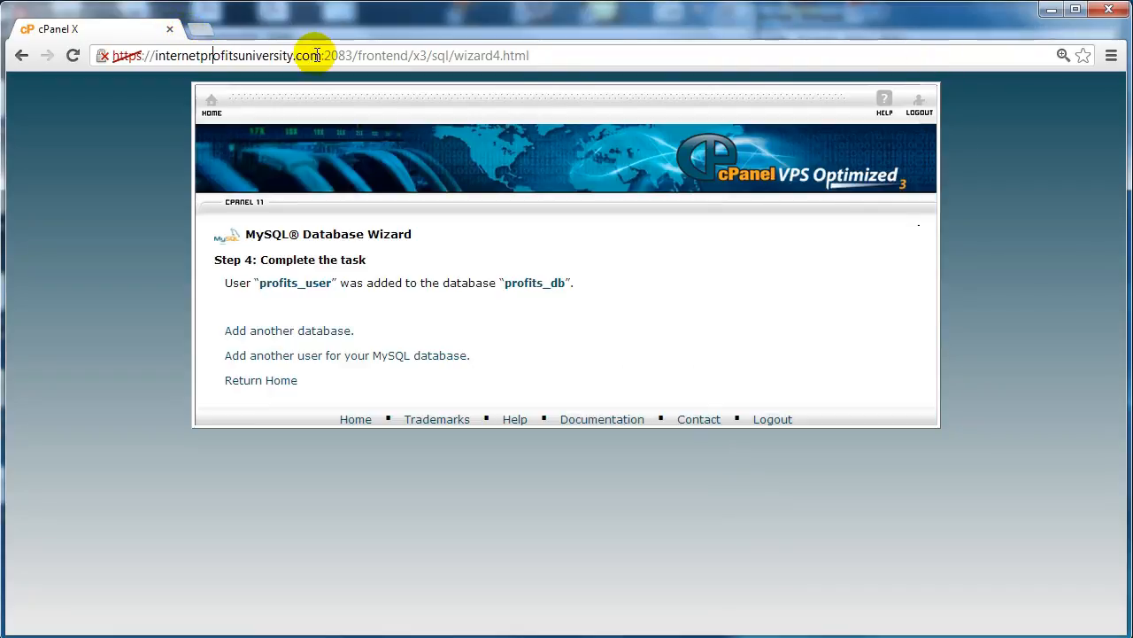
drag(320, 55, 155, 56)
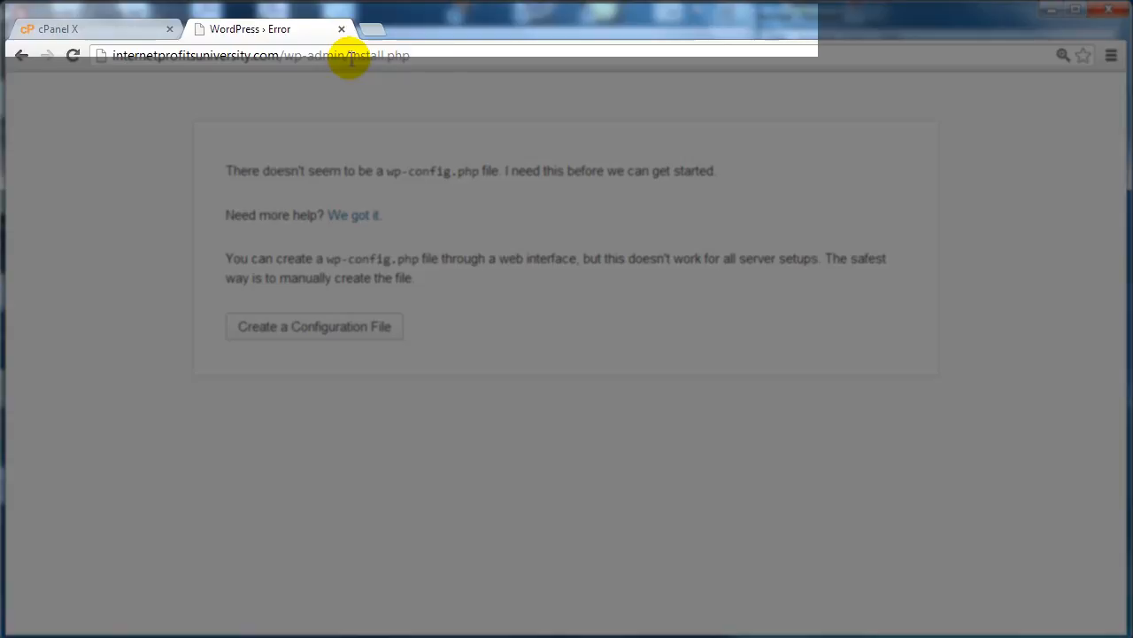
click(350, 59)
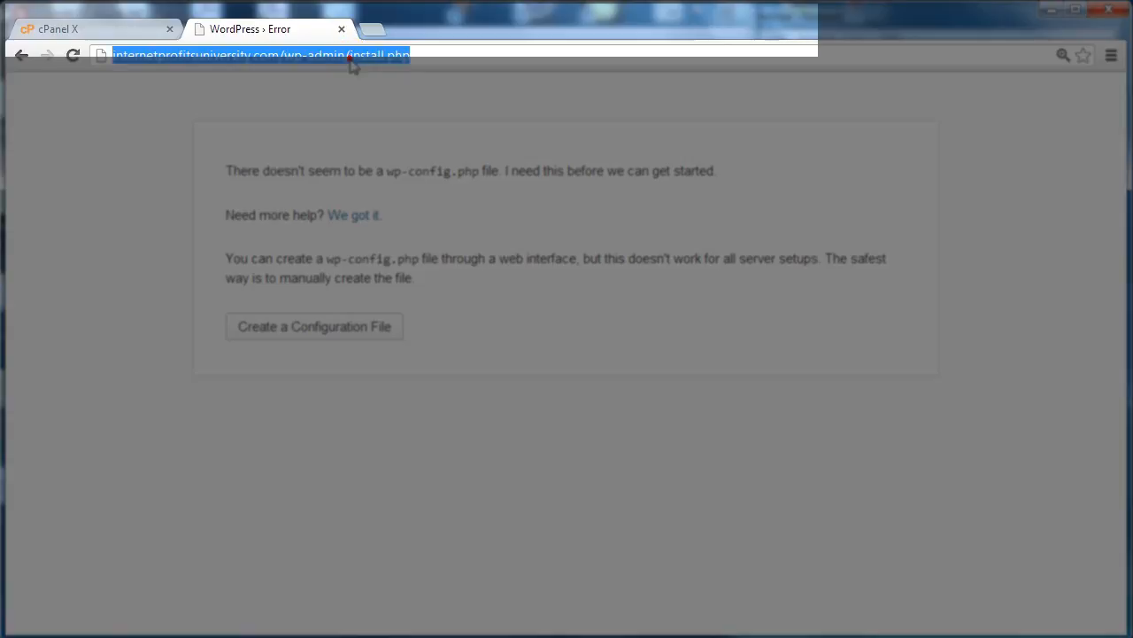
click(251, 168)
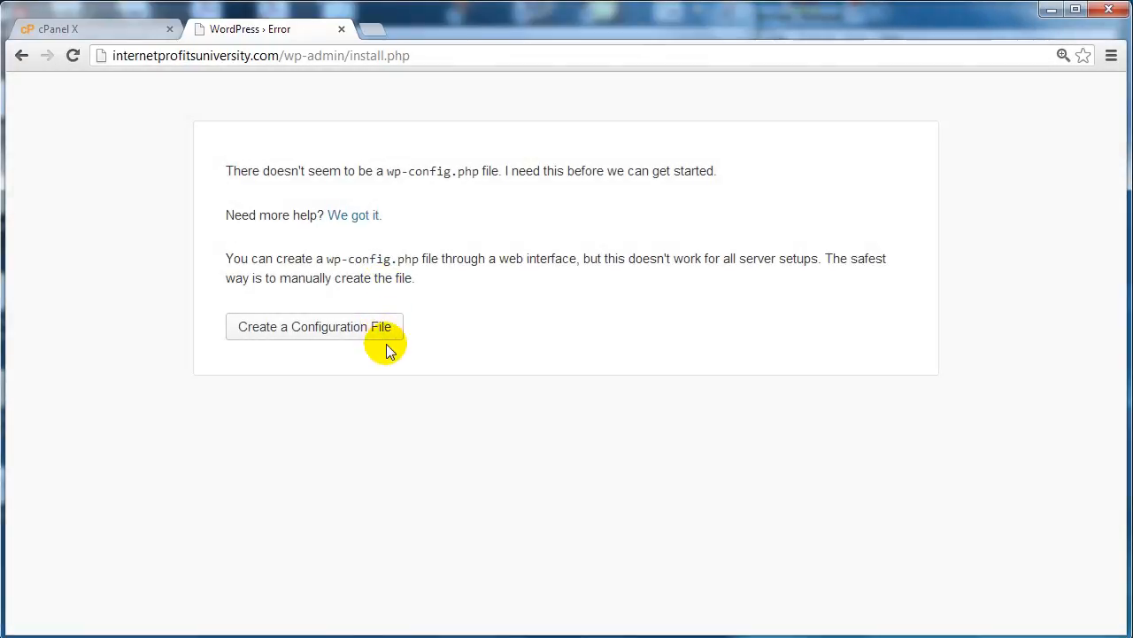
Step: Start creating the WordPress configuration file and set the database name to profits_db from the notes
click(317, 327)
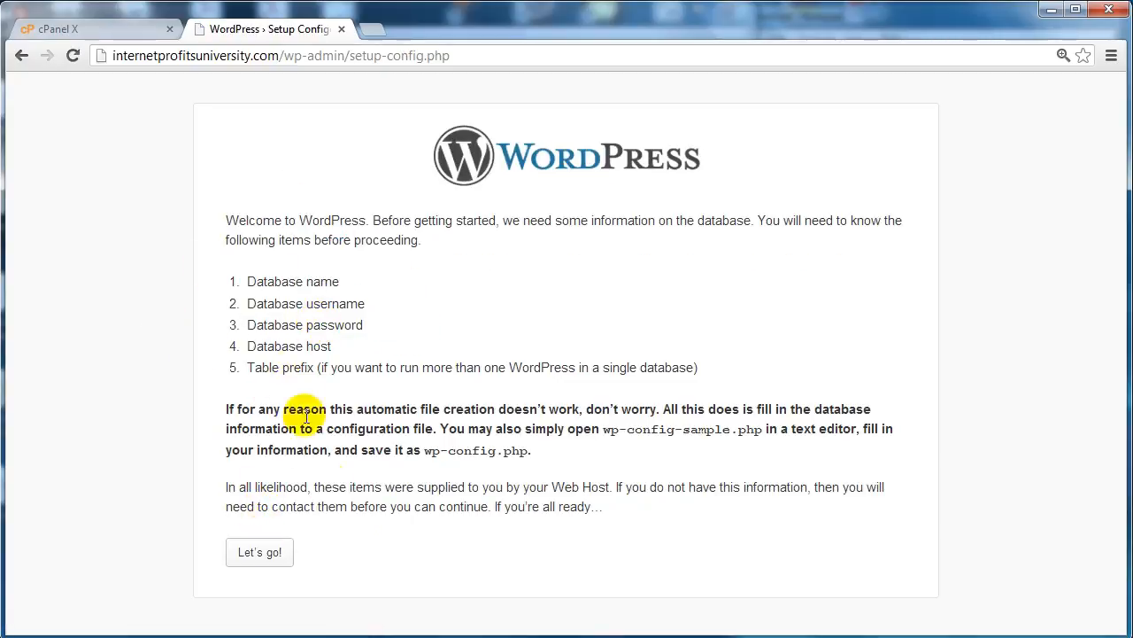
click(271, 556)
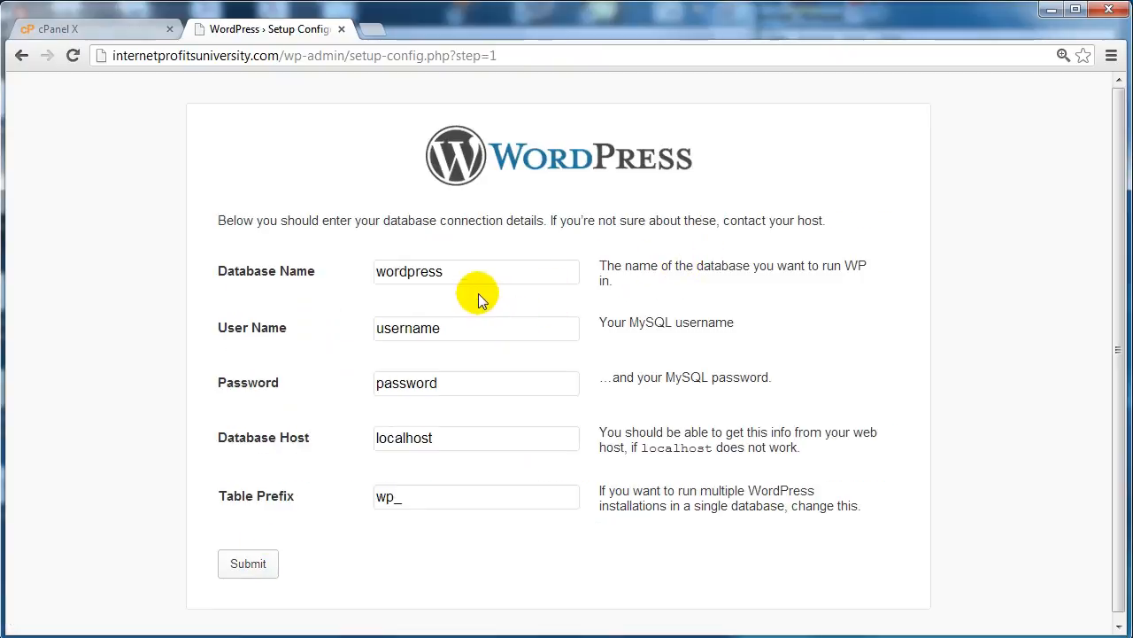
mouse_move(320, 629)
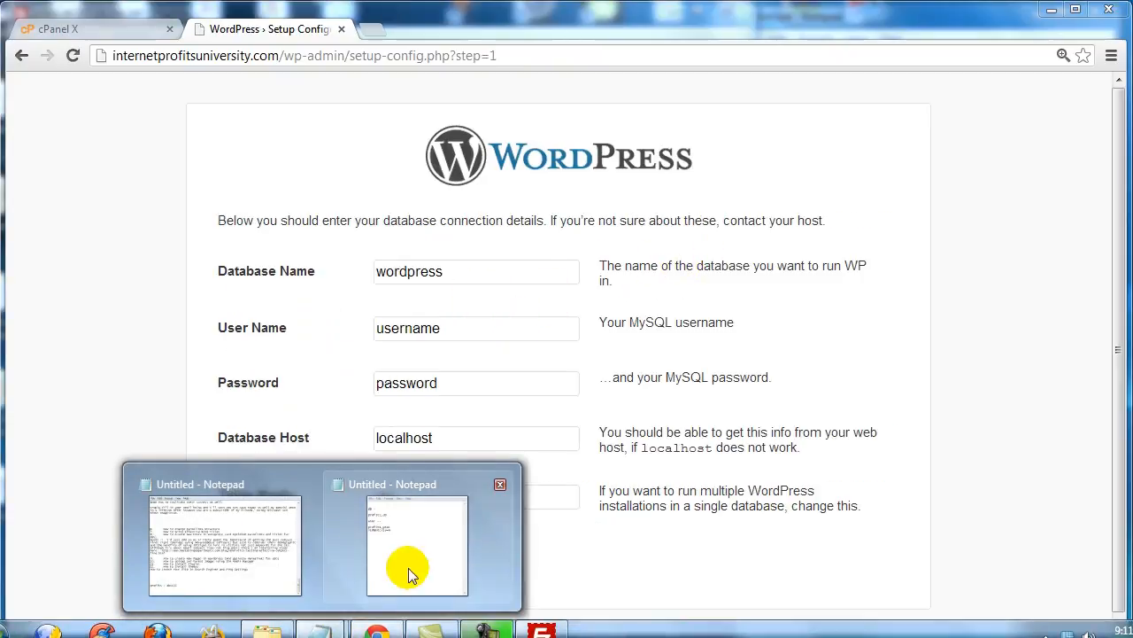
click(408, 568)
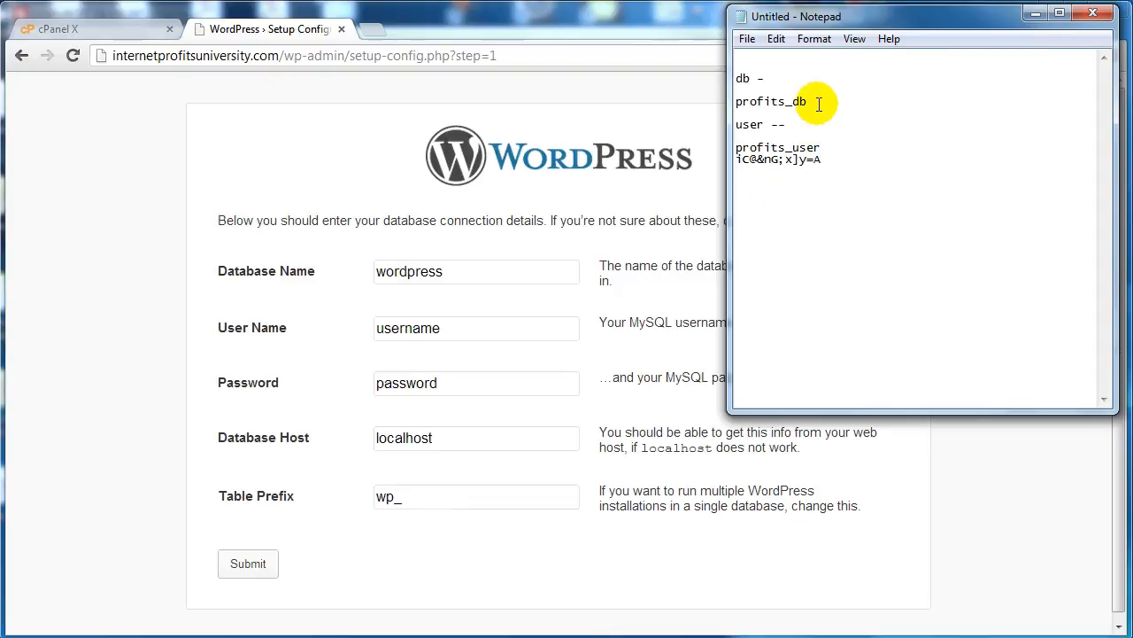
double_click(779, 102)
key(ctrl+c)
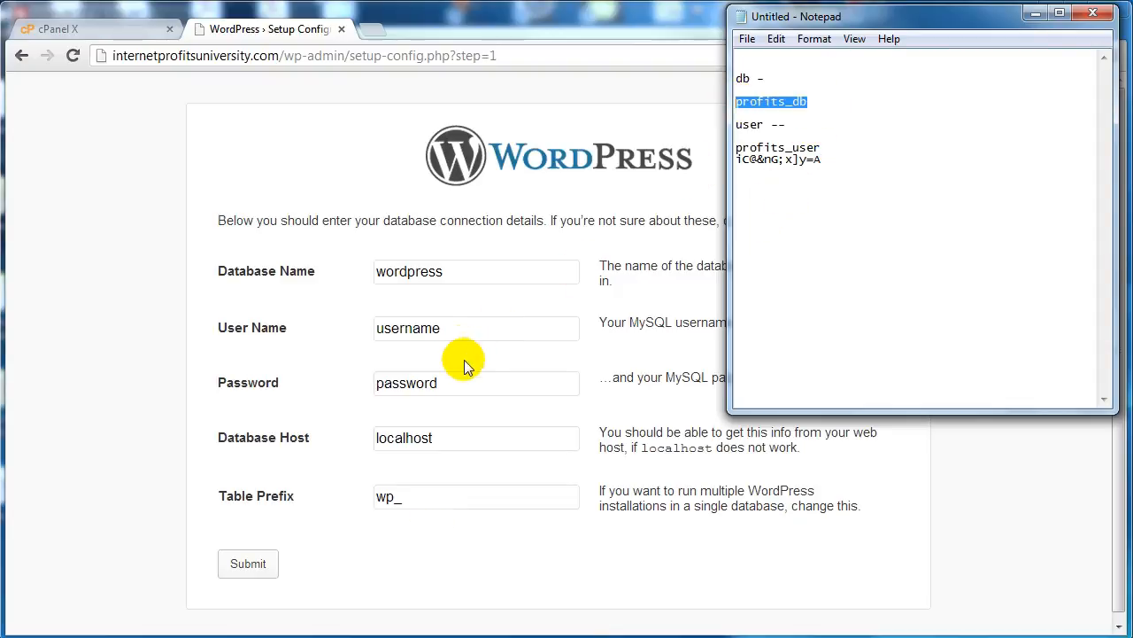
double_click(454, 271)
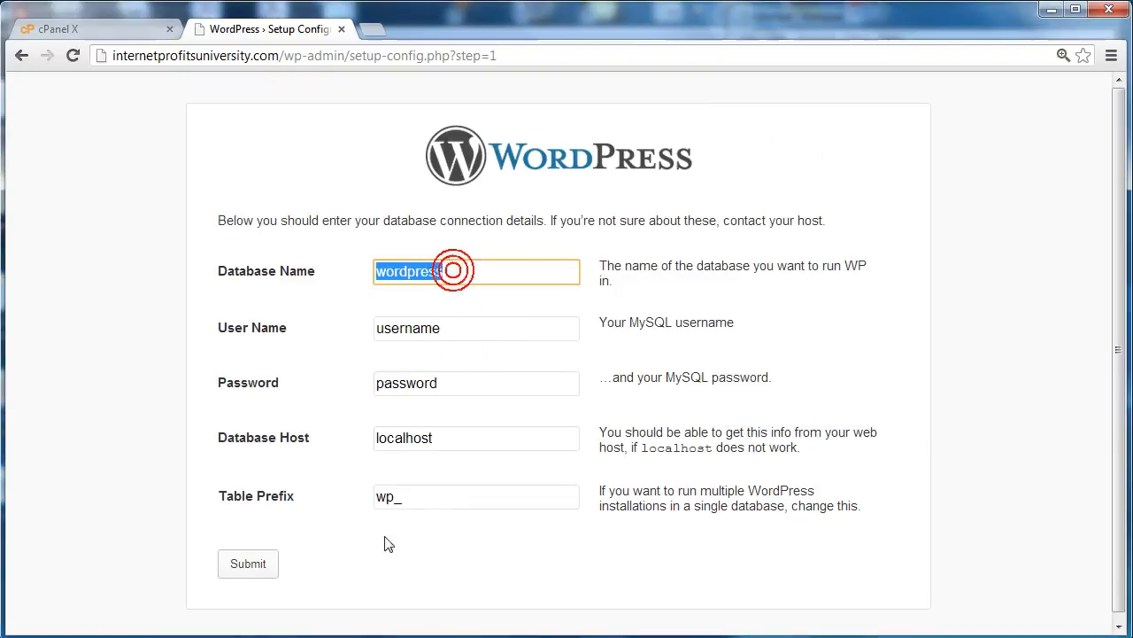
key(ctrl+v)
Step: Set the MySQL user name in the WordPress database form to profits_user
double_click(460, 326)
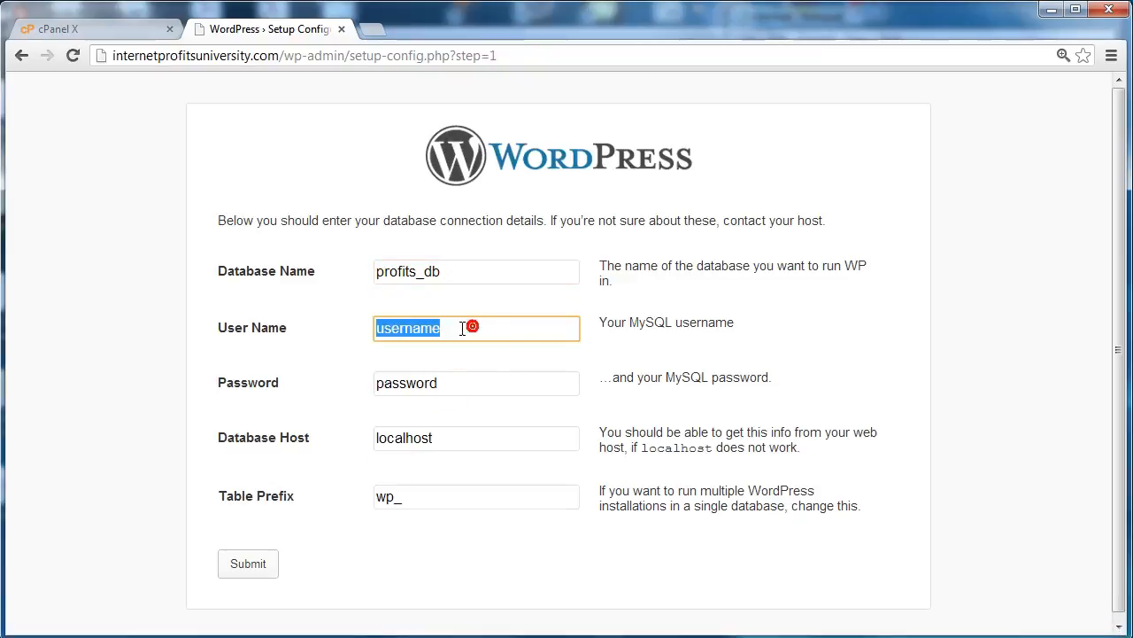
key(ctrl+v)
drag(426, 328, 462, 326)
text(u)
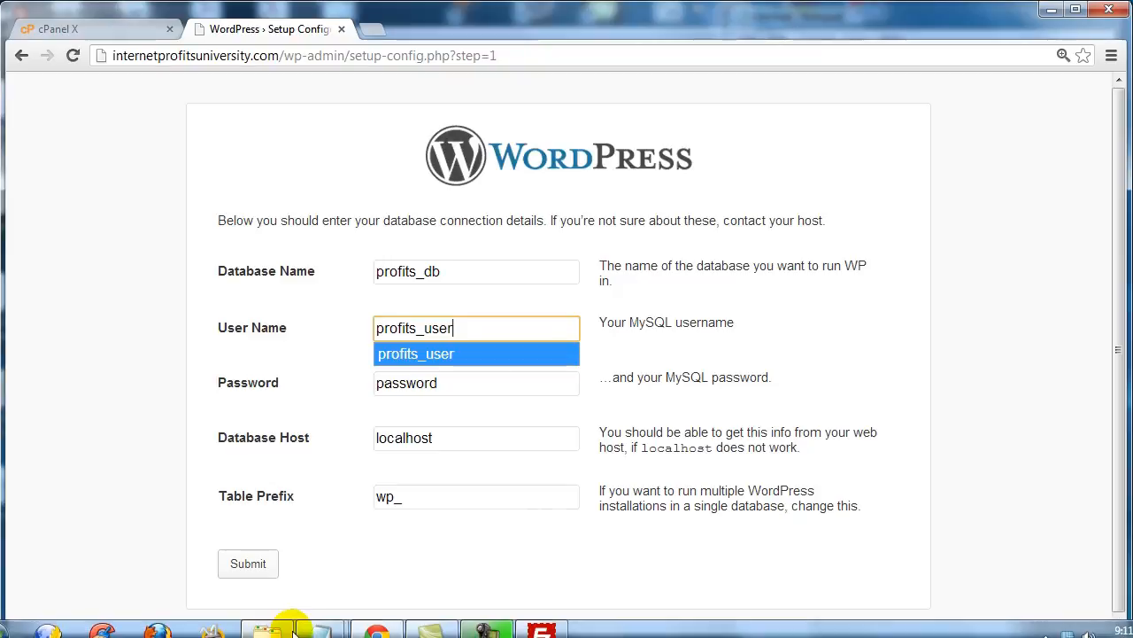
Step: Copy the database password from the Notepad notes and paste it into the WordPress Password field
click(324, 631)
click(417, 550)
click(853, 126)
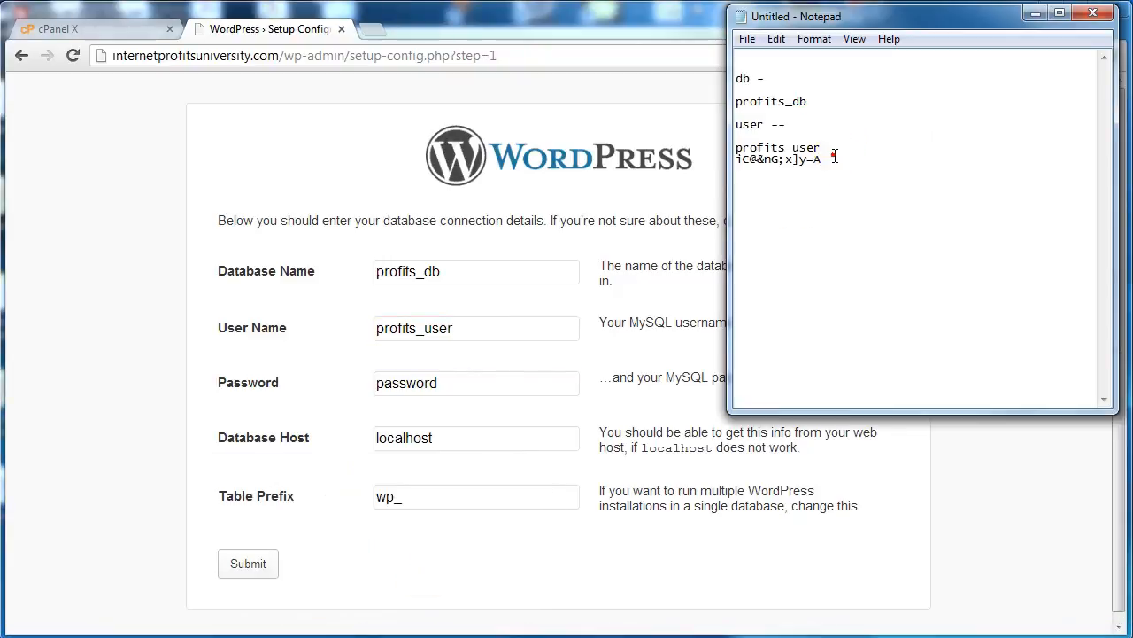
drag(823, 160, 731, 159)
key(ctrl+c)
click(435, 379)
double_click(434, 380)
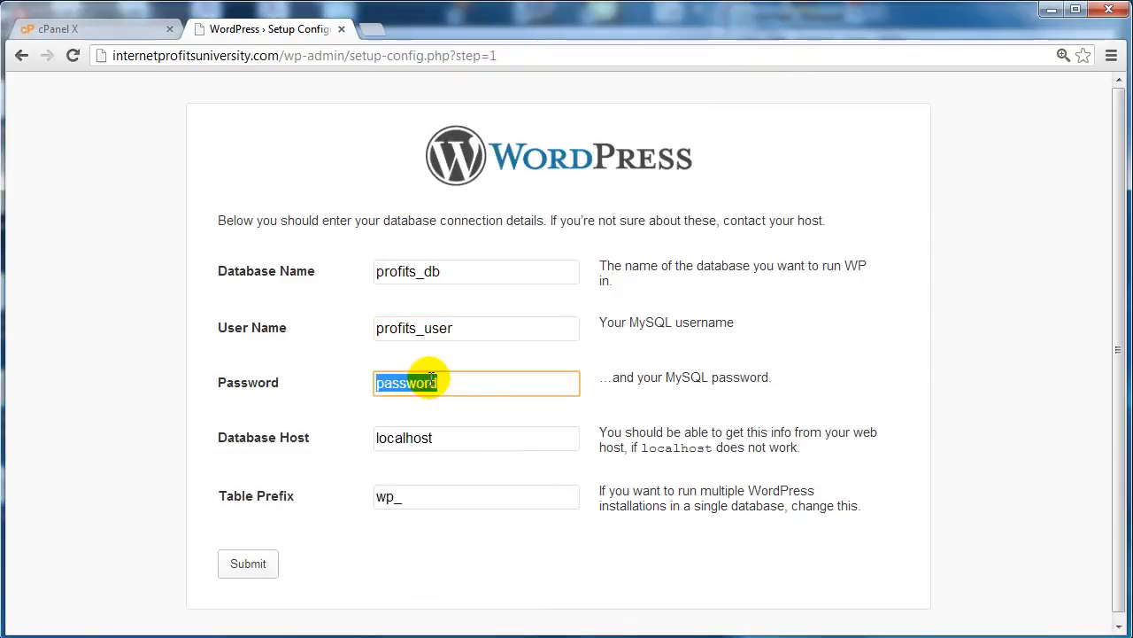
key(ctrl+v)
Step: Keep localhost as the database host and wp_ as the table prefix, and submit the connection details
click(495, 435)
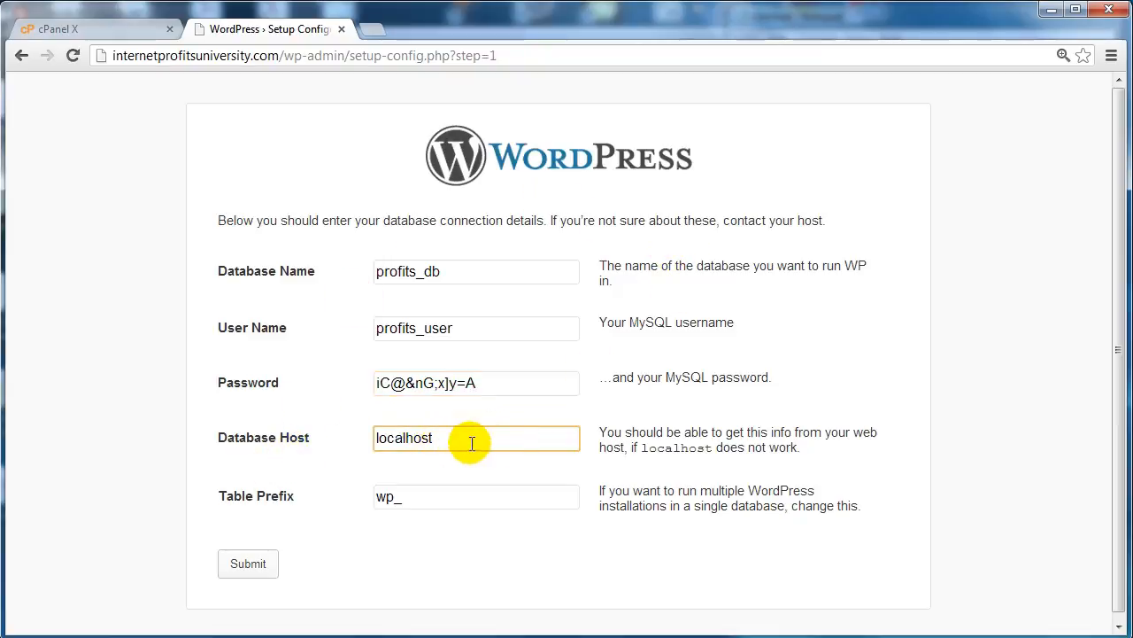
click(441, 505)
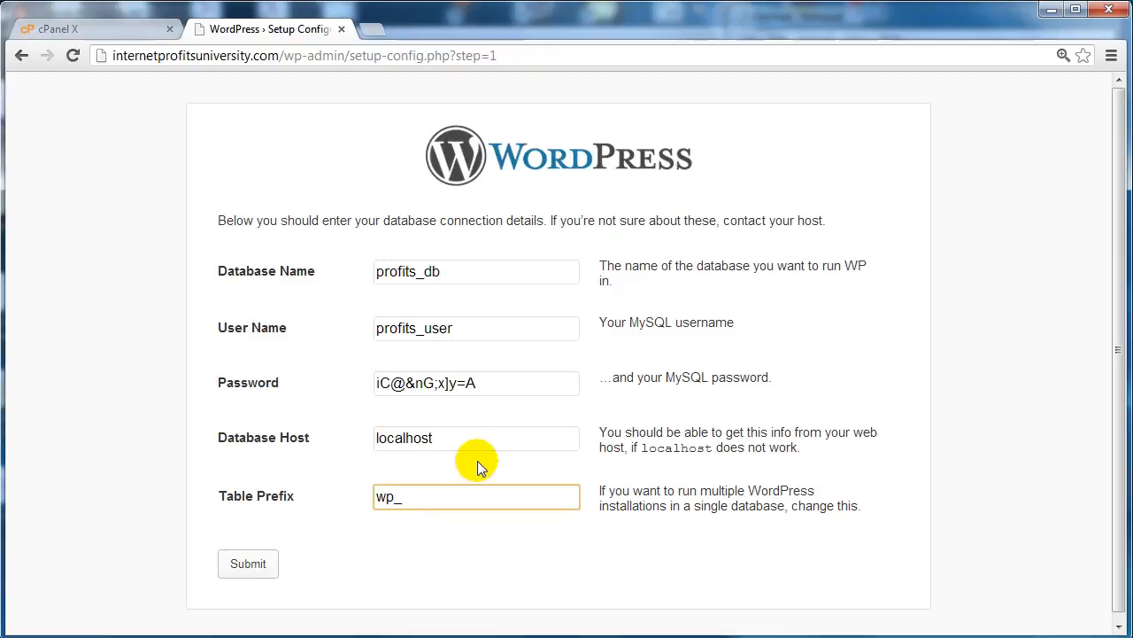
click(248, 565)
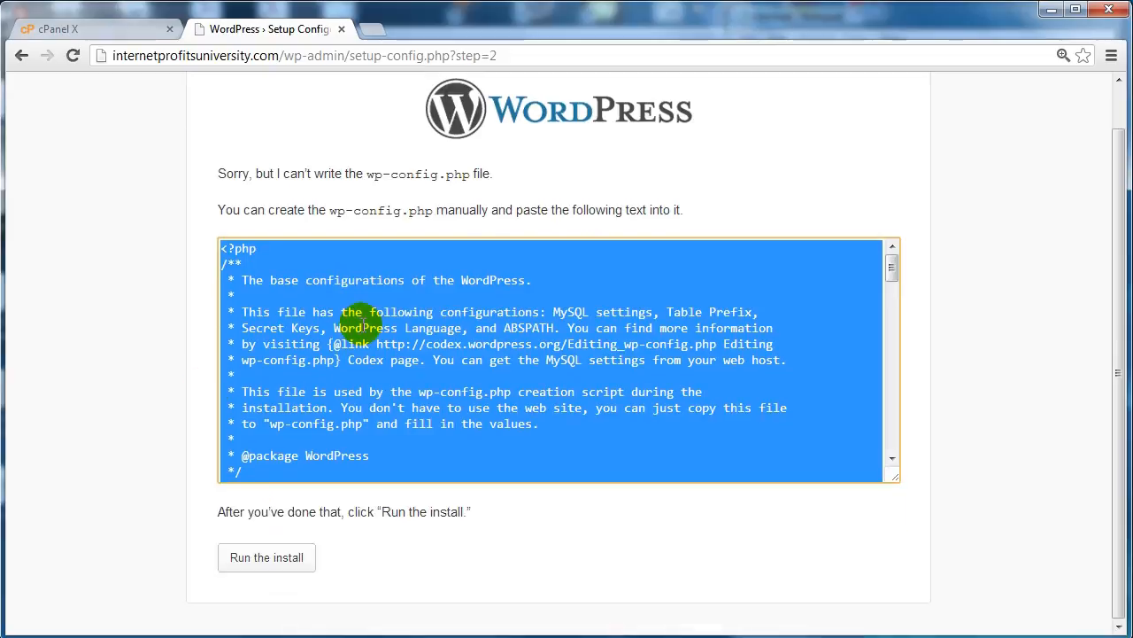
Step: Copy the complete wp-config.php code from the setup page and bring up the local wordpress folder
click(363, 325)
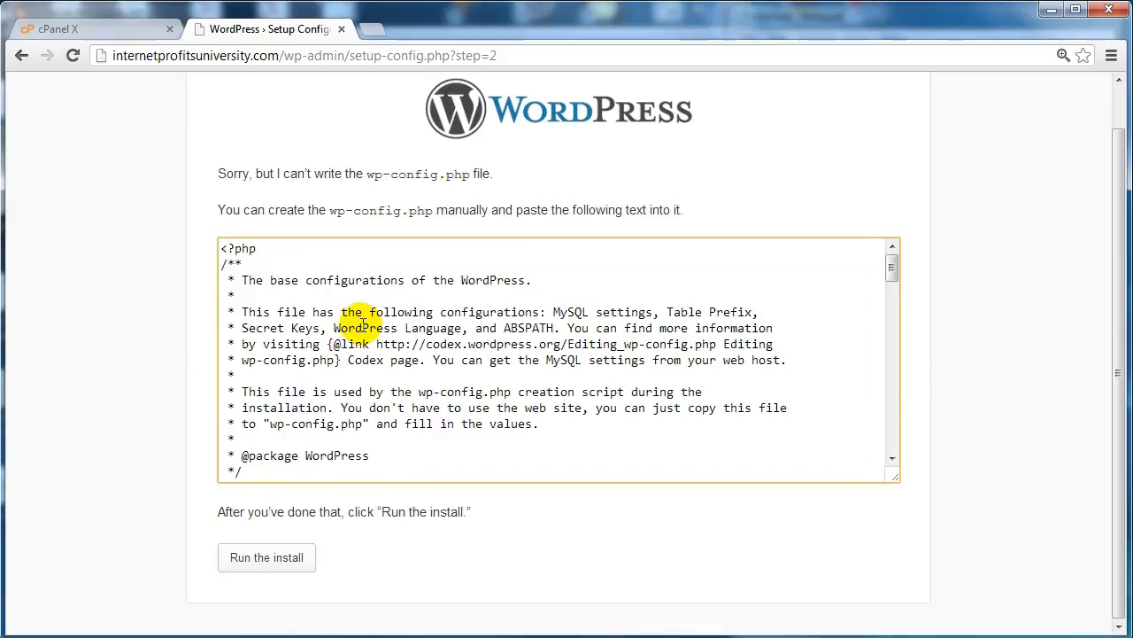
key(ctrl+a)
click(363, 324)
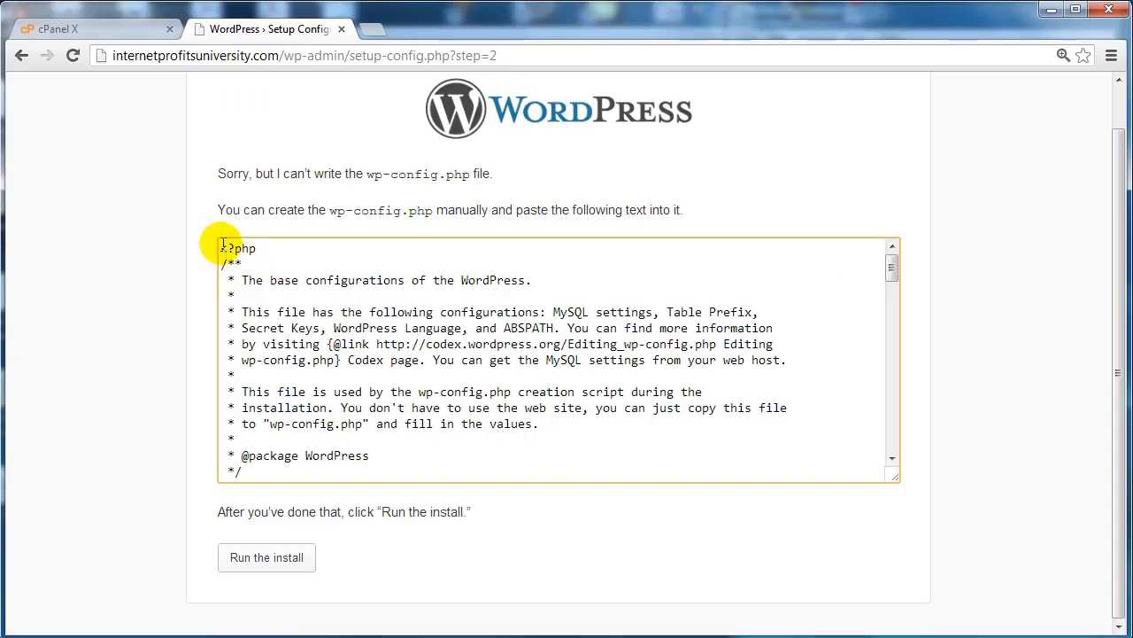
drag(222, 243, 969, 617)
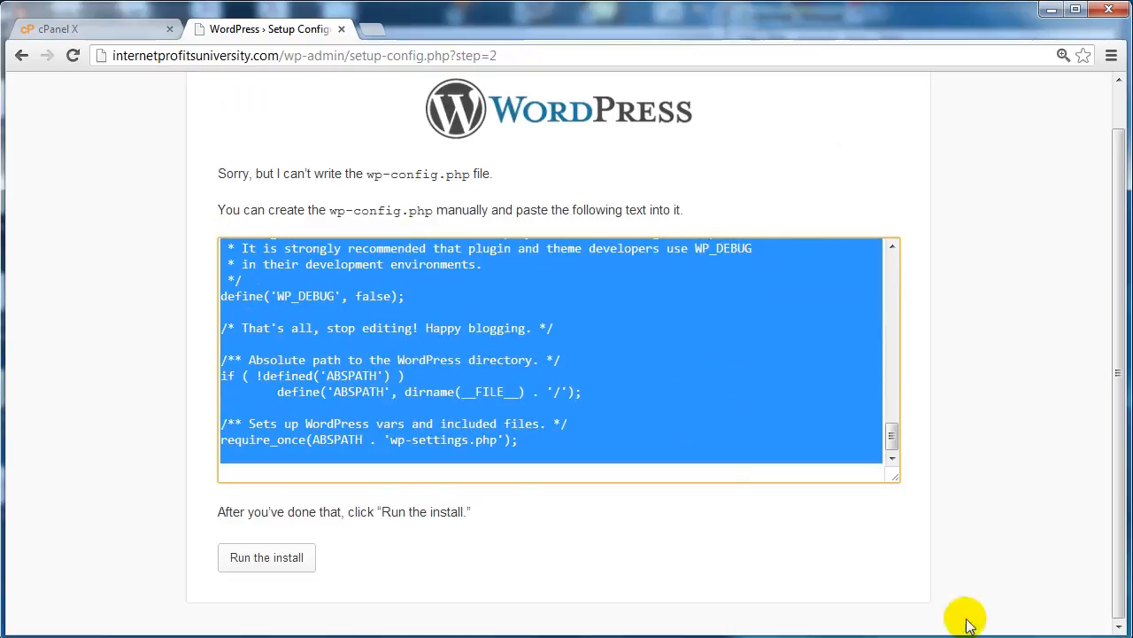
right_click(517, 328)
click(561, 401)
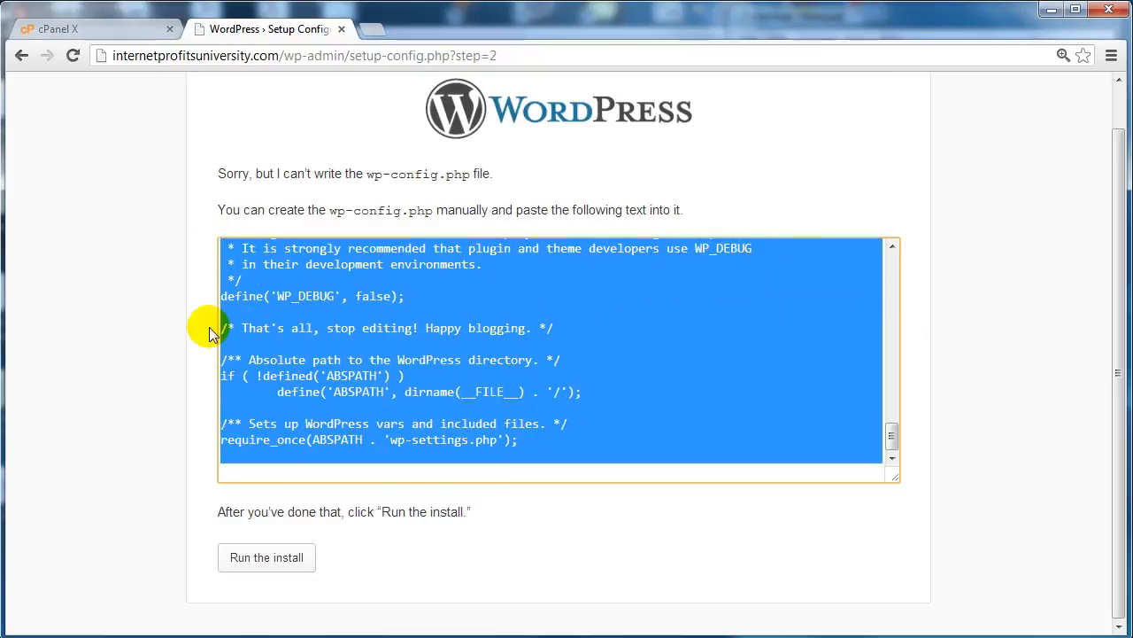
click(200, 329)
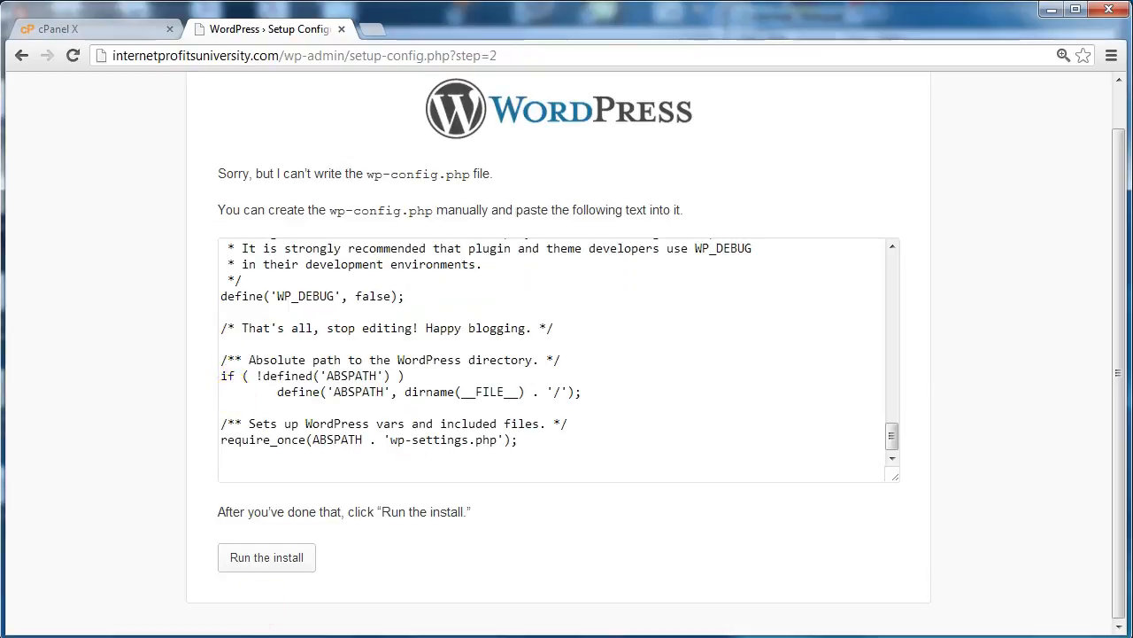
click(268, 631)
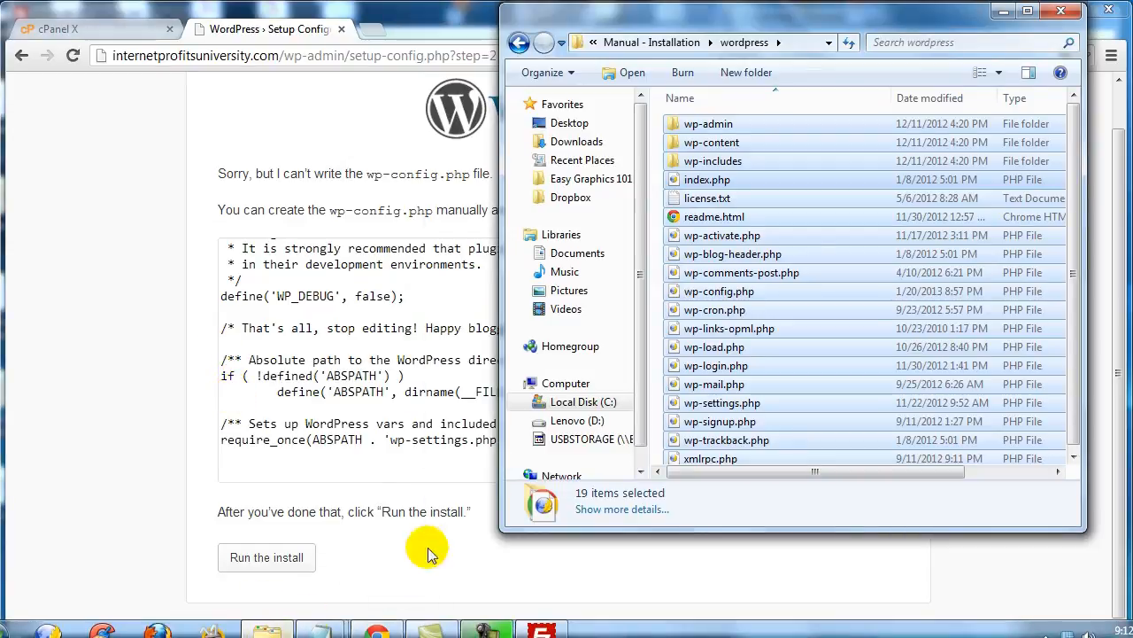
Step: Rename wp-config.php to wp-config-sample.php in the local wordpress folder
click(731, 294)
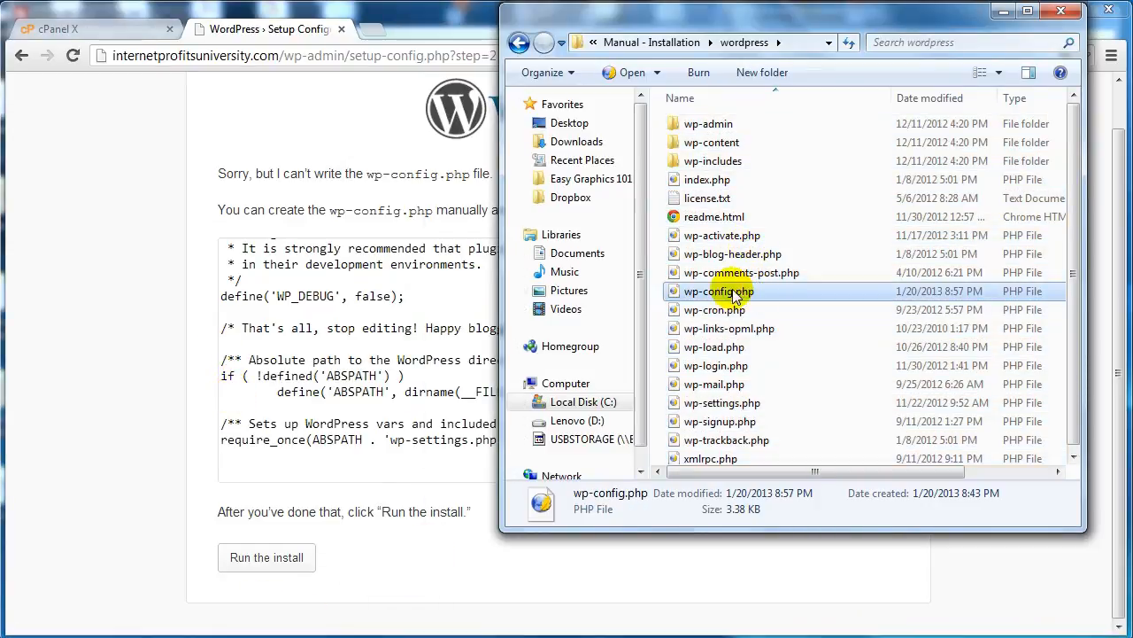
click(707, 294)
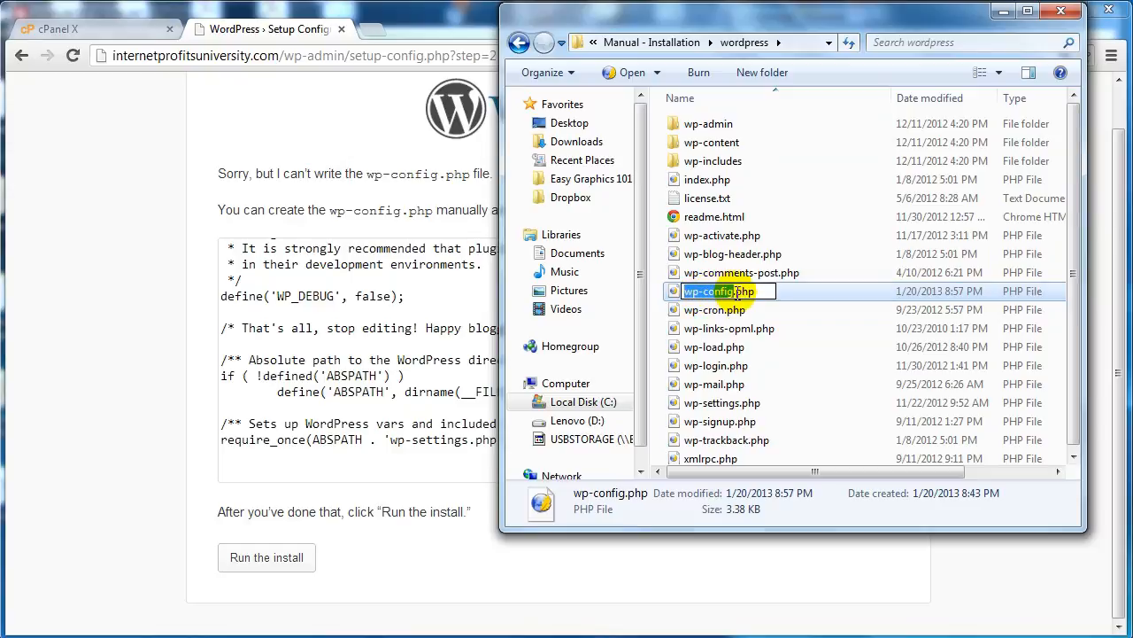
click(734, 292)
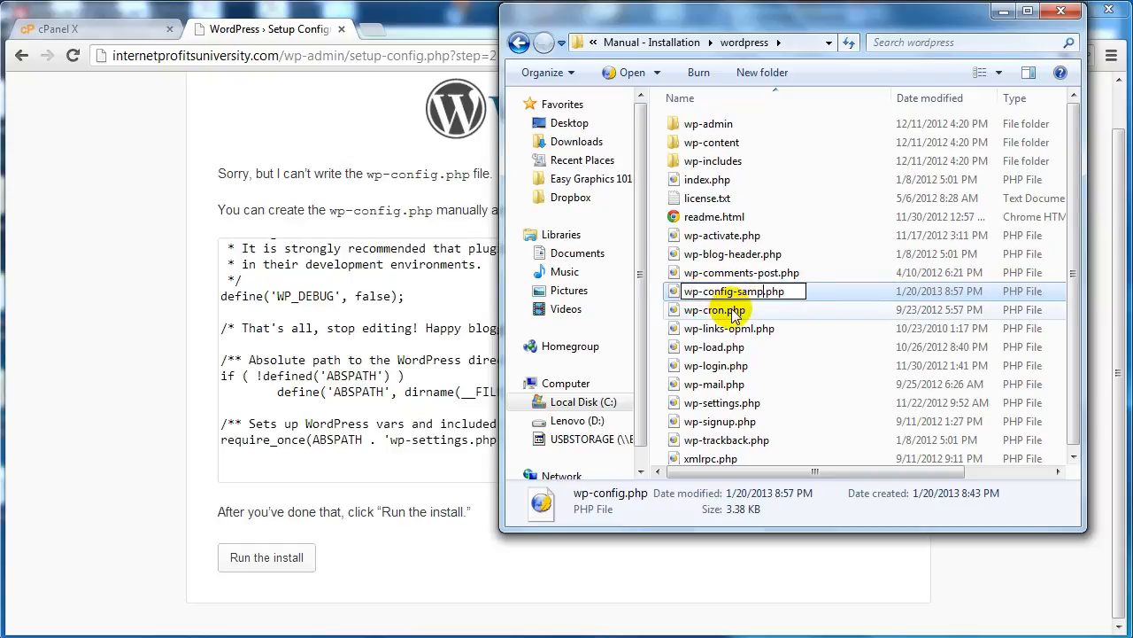
key(Return)
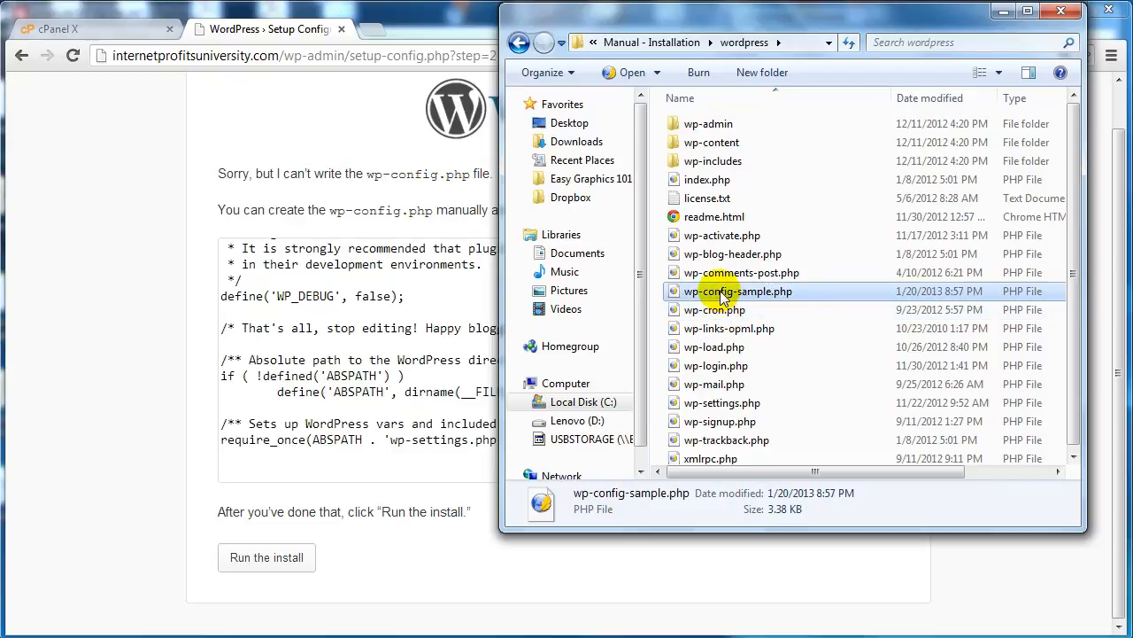
Step: Rename wp-config-sample.php in the local wordpress folder to wp-config.php
right_click(721, 293)
click(758, 605)
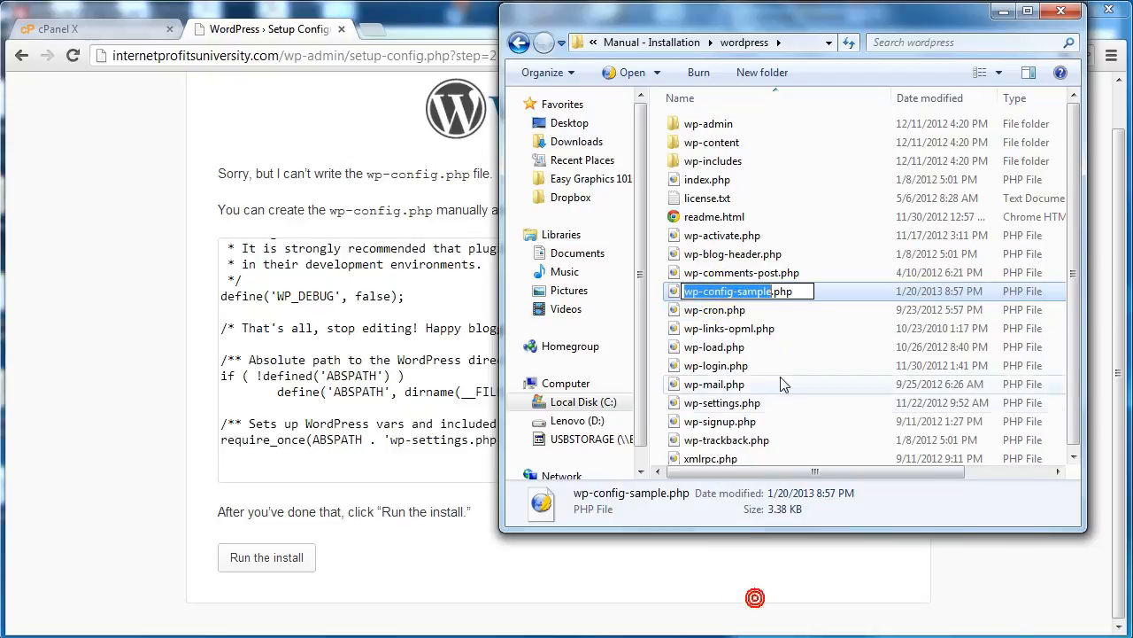
click(763, 292)
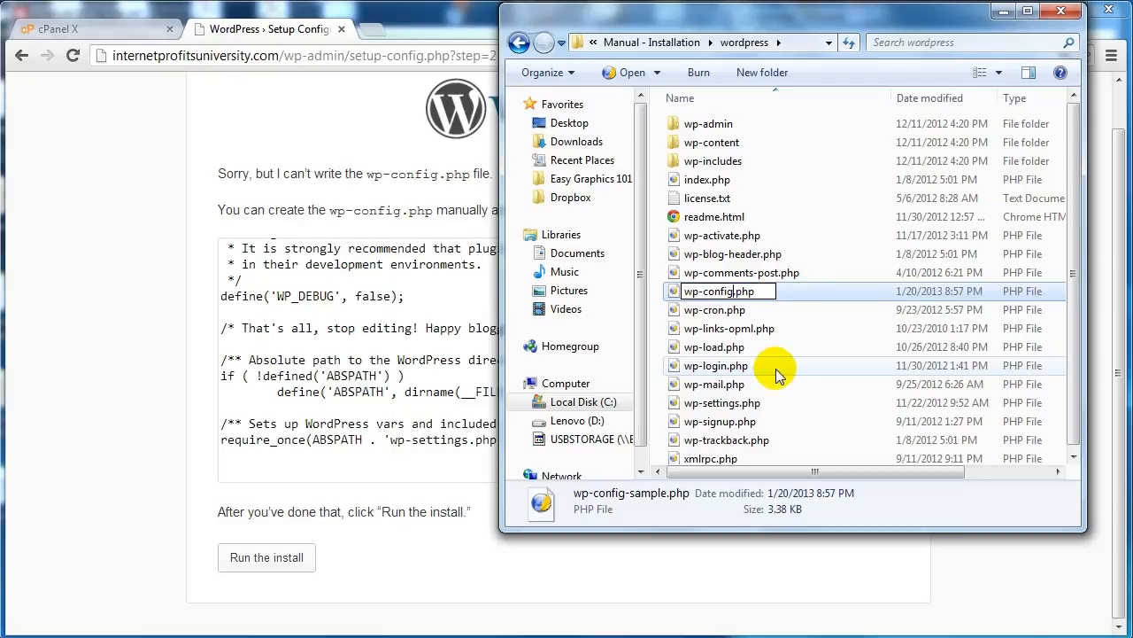
key(Return)
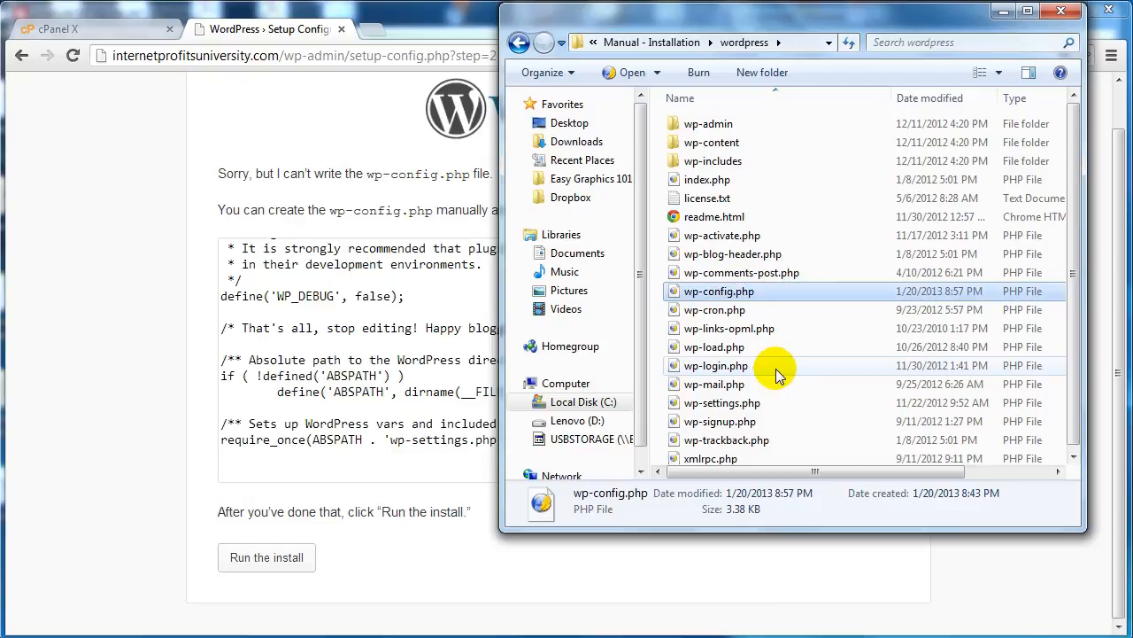
Step: Open the local wp-config.php file in Notepad and reposition its window
right_click(668, 298)
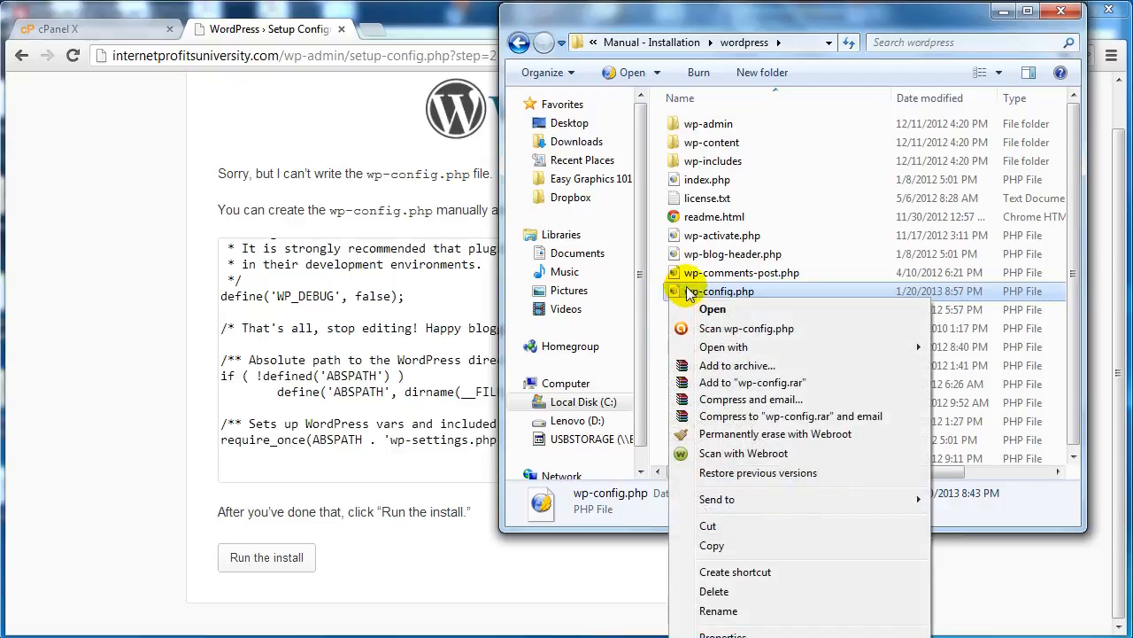
mouse_move(722, 347)
click(1016, 367)
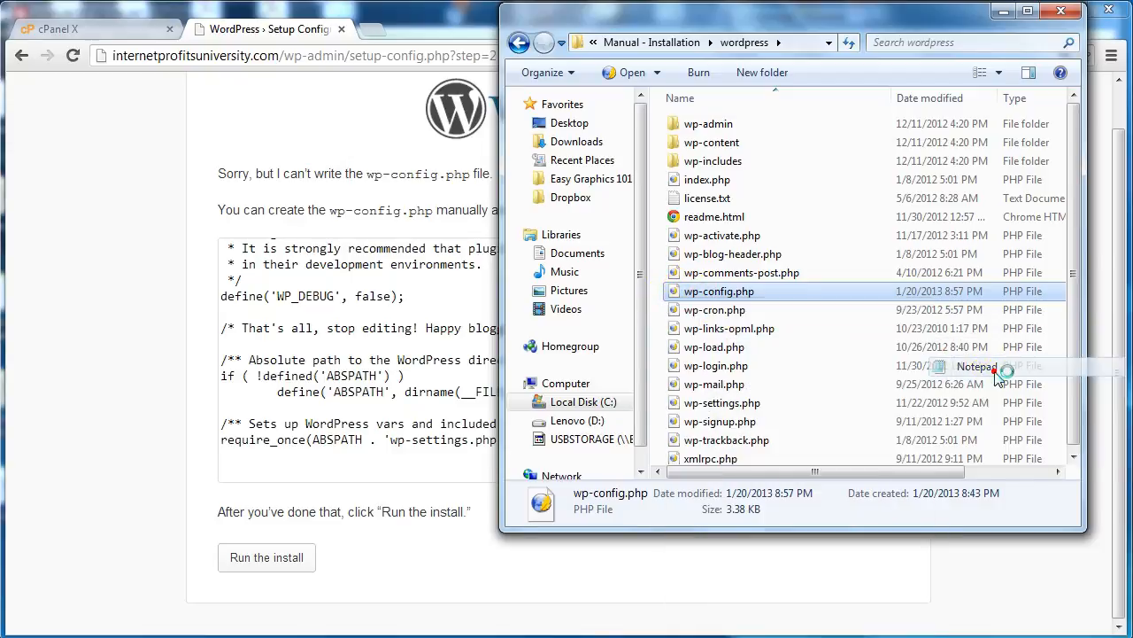
drag(602, 94, 733, 94)
Step: Replace the entire contents of wp-config.php with the copied configuration code, then save and close the file
click(576, 116)
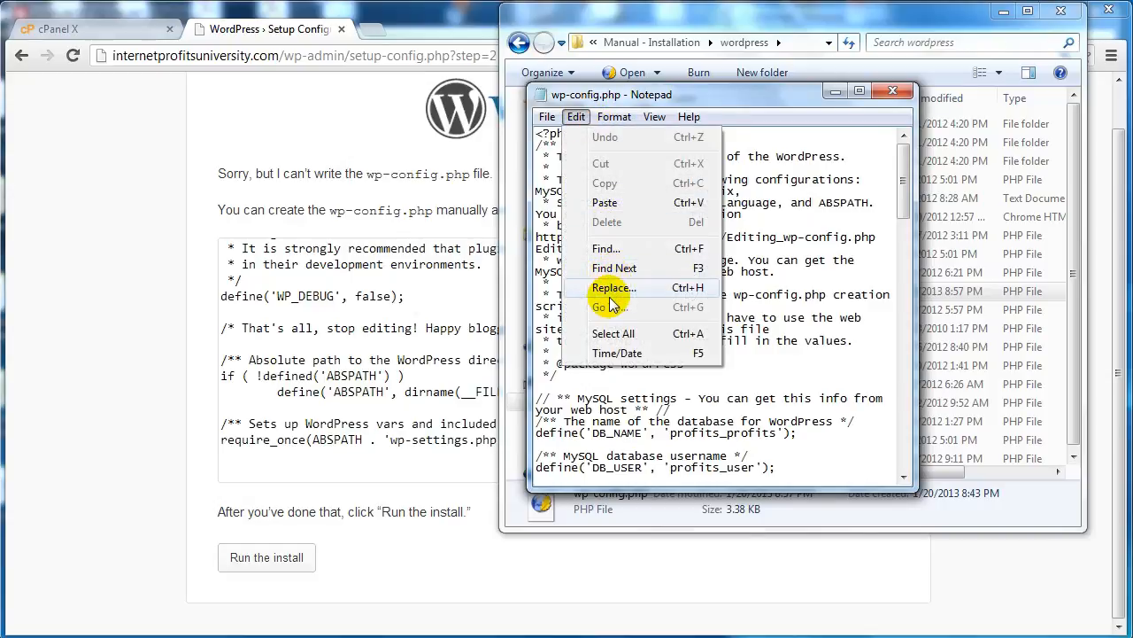
click(611, 332)
key(Delete)
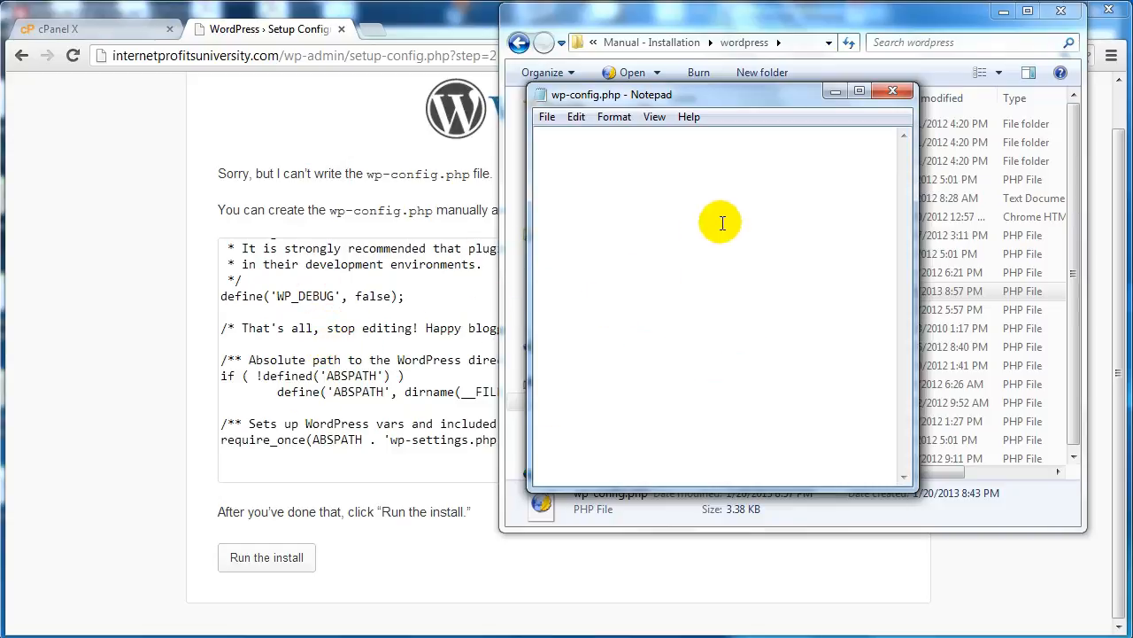
right_click(670, 190)
click(709, 267)
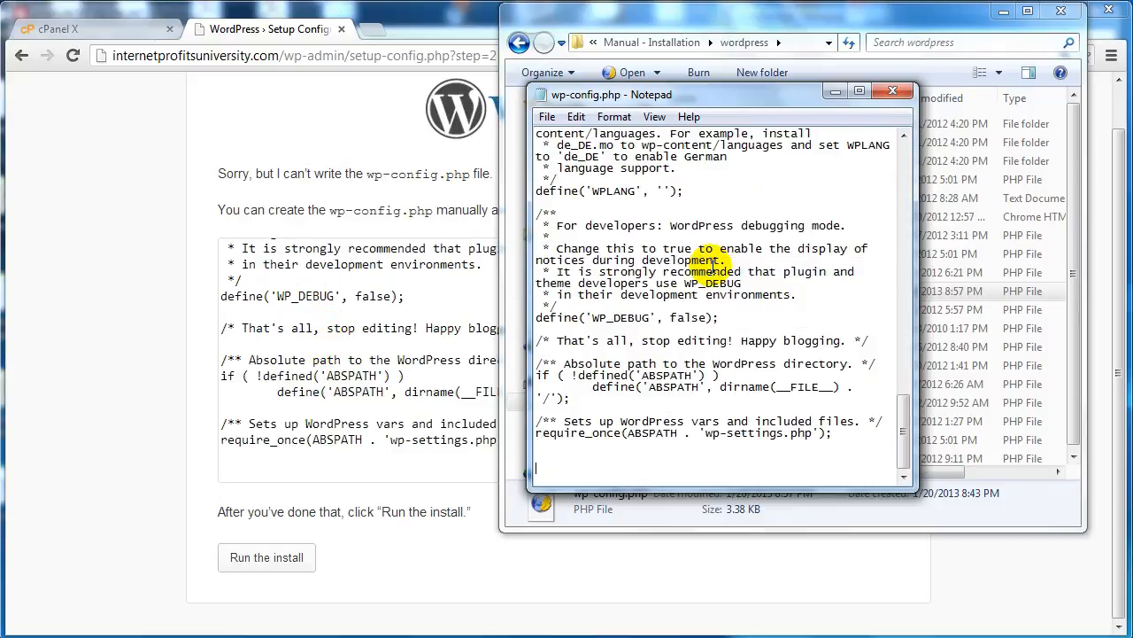
click(897, 91)
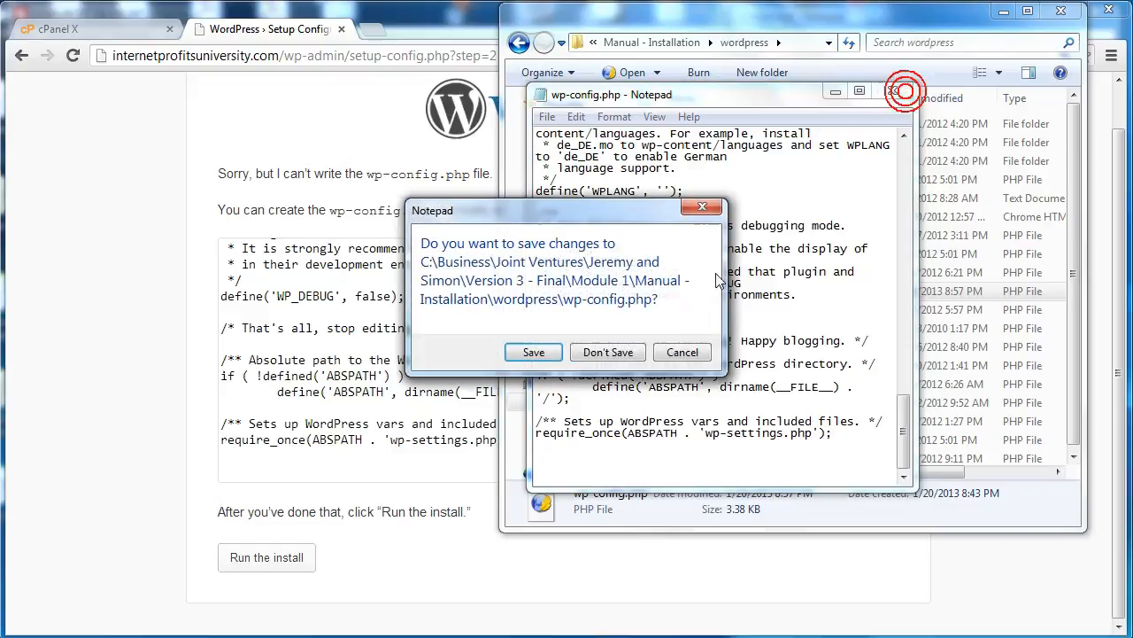
click(534, 352)
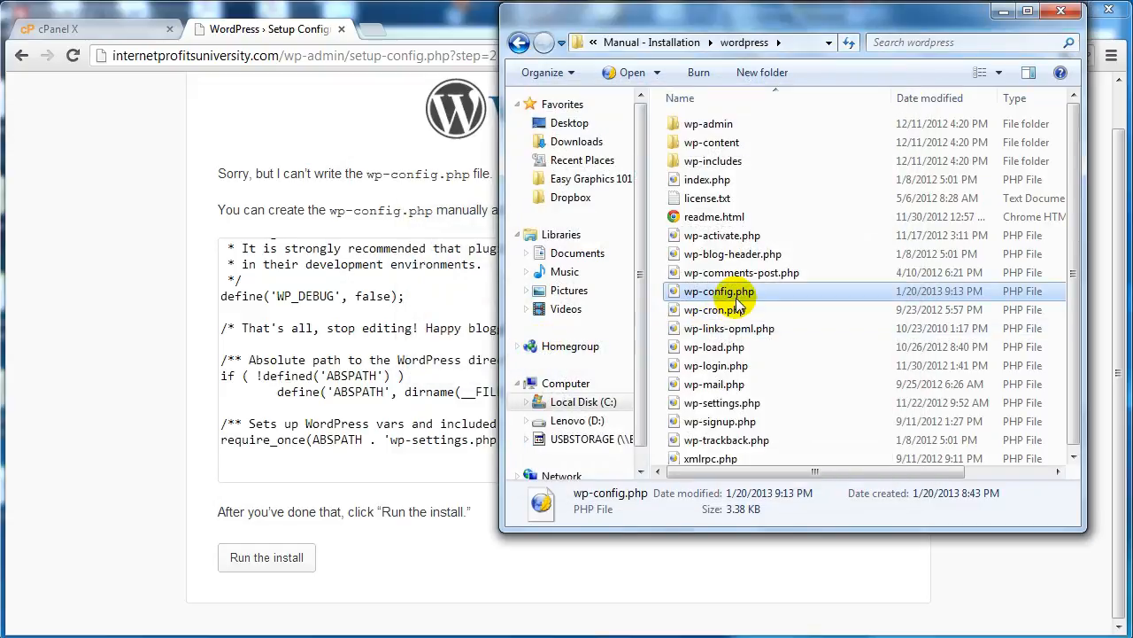
Step: Upload wp-config.php to the public_html folder in FileZilla, then return to the WordPress setup page in the browser
drag(742, 294, 438, 395)
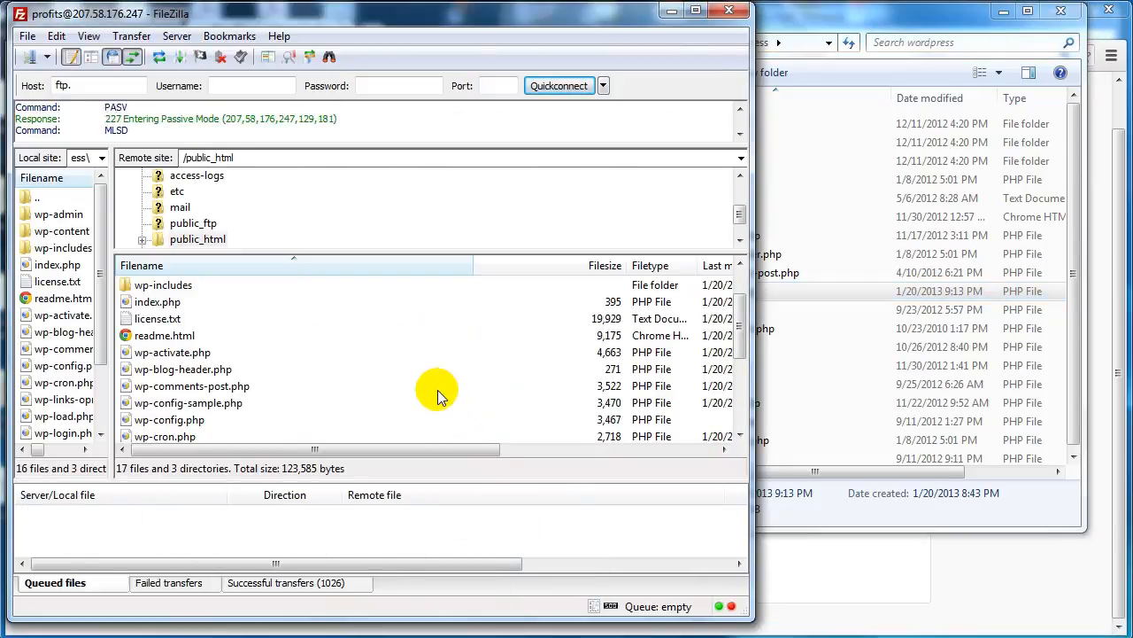
click(670, 12)
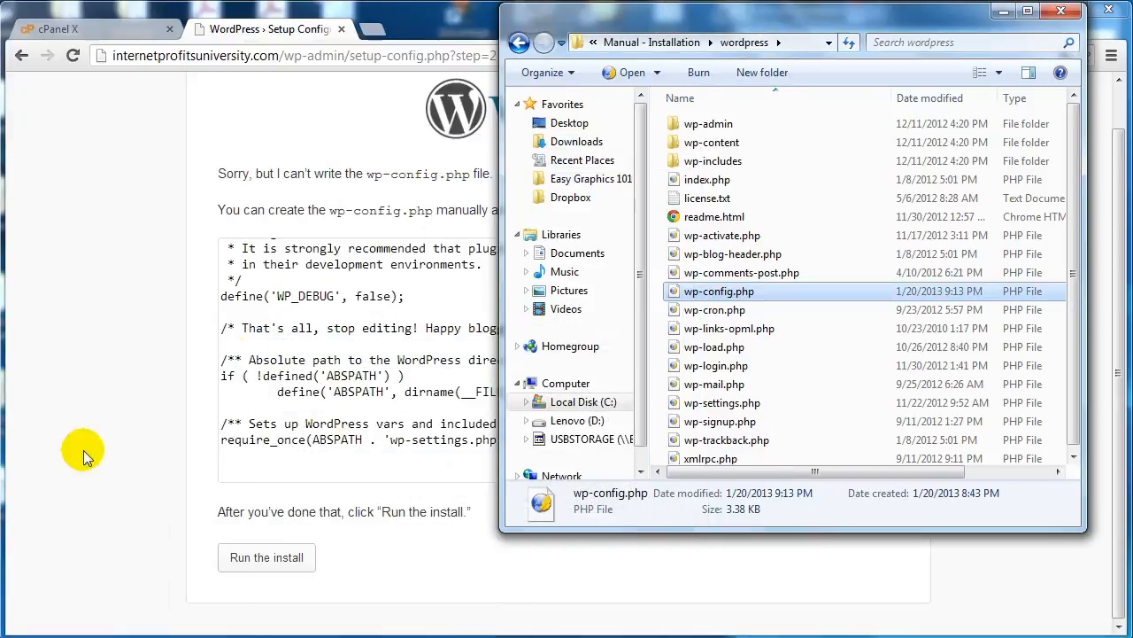
click(170, 403)
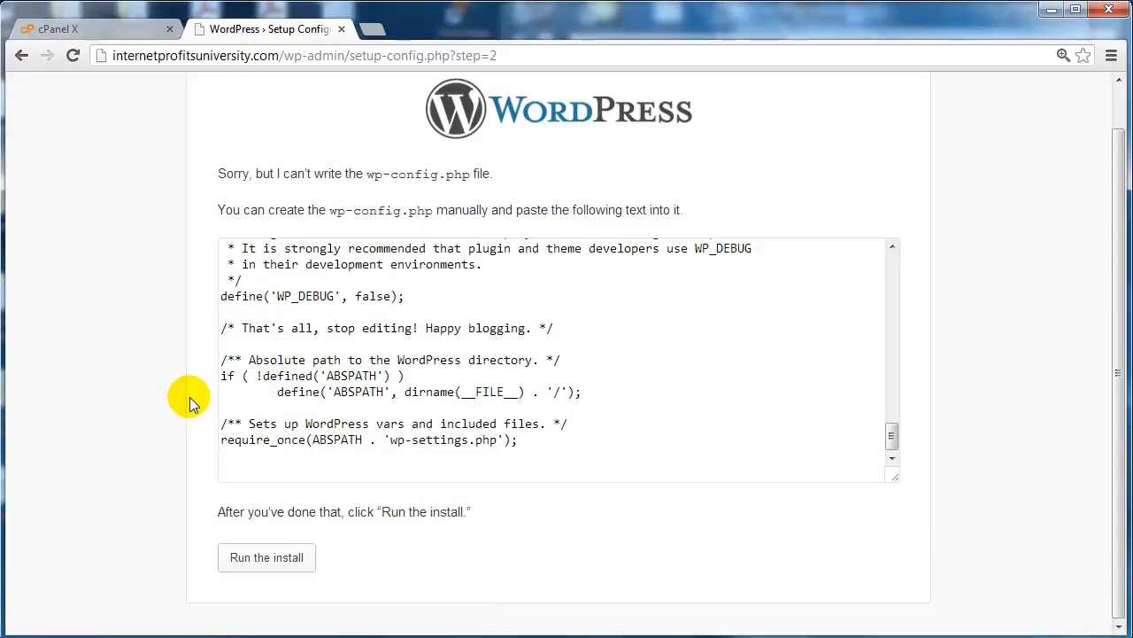
Step: Run the WordPress install and set the site title to Internet Video Tutorials
click(292, 559)
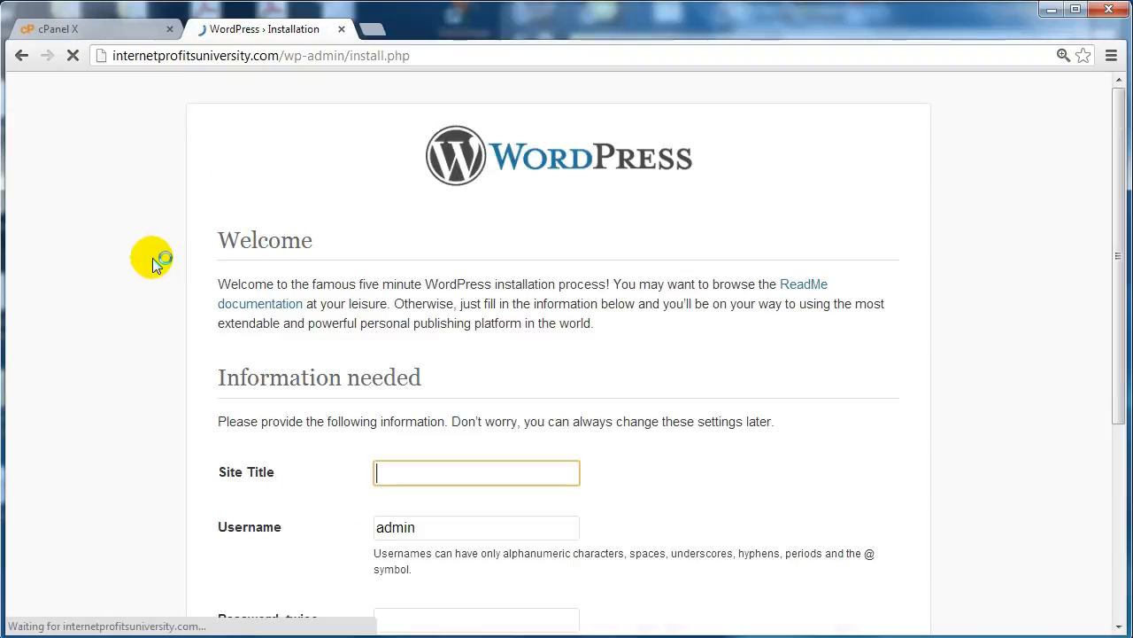
scroll(152, 264, down, 1)
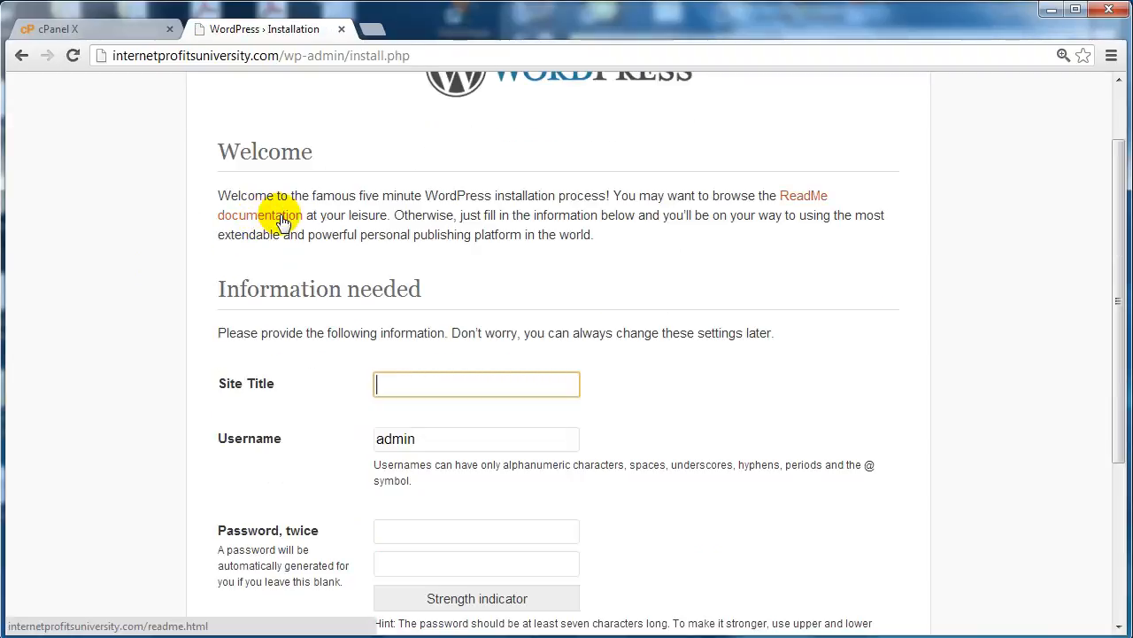
scroll(391, 227, down, 1)
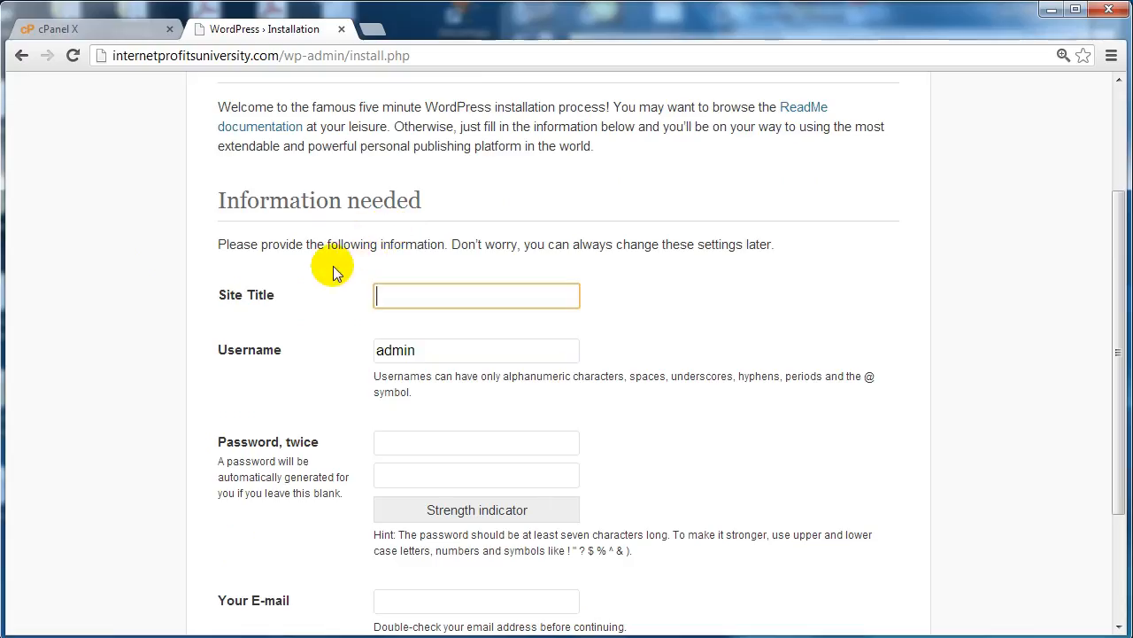
scroll(333, 266, up, 1)
scroll(333, 266, up, 1)
scroll(334, 270, down, 2)
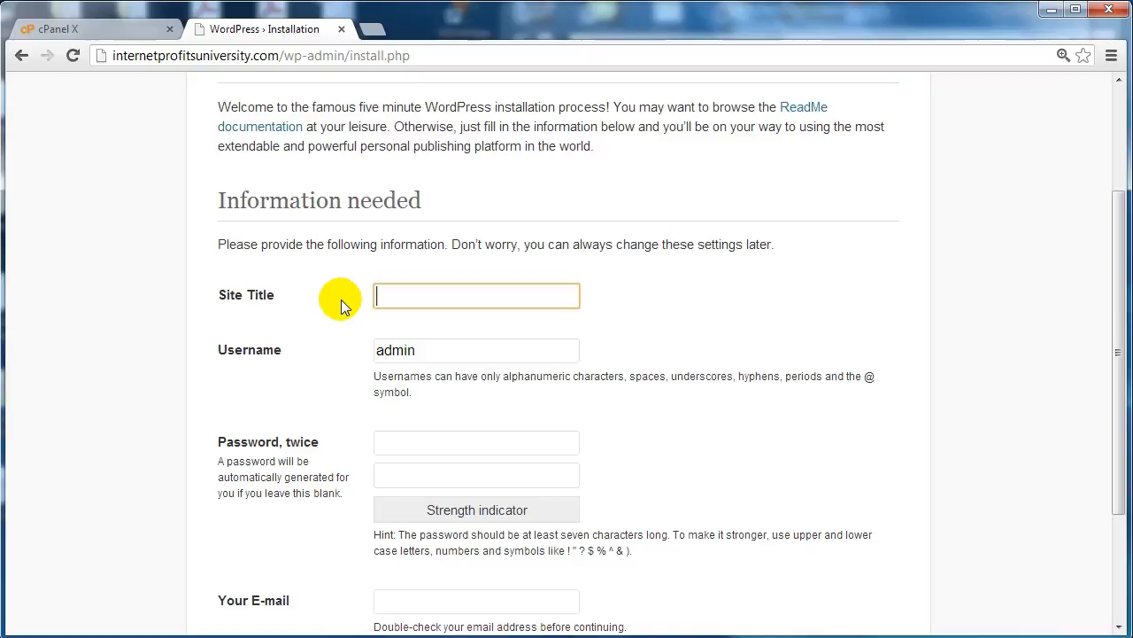
text(I)
click(409, 312)
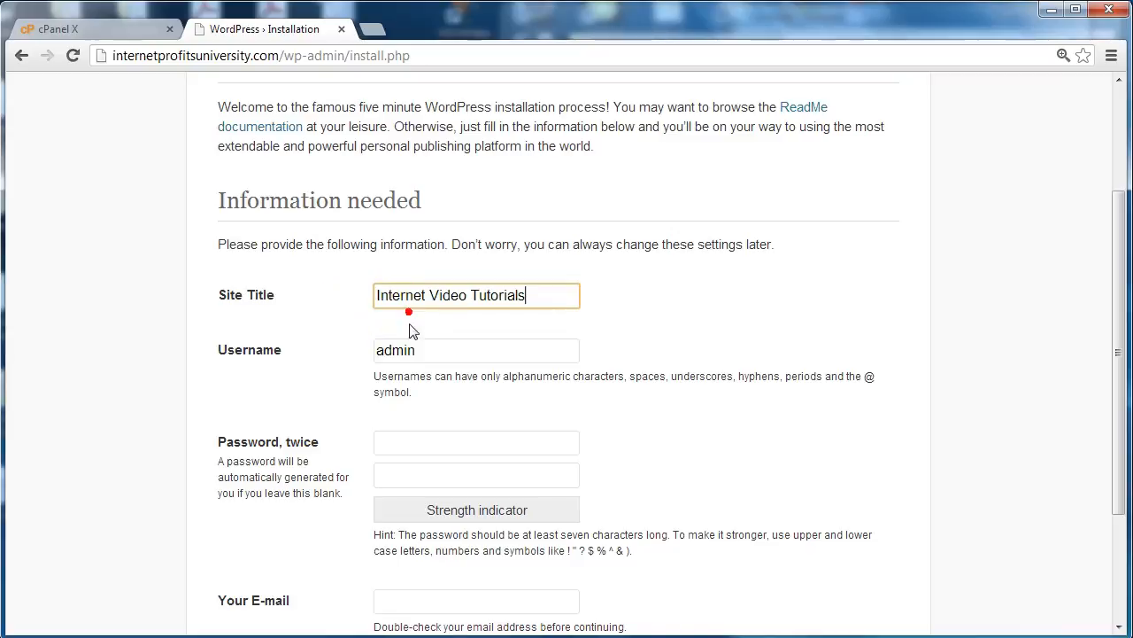
Step: Replace the default WordPress administrator username with profits
click(417, 351)
scroll(429, 354, down, 1)
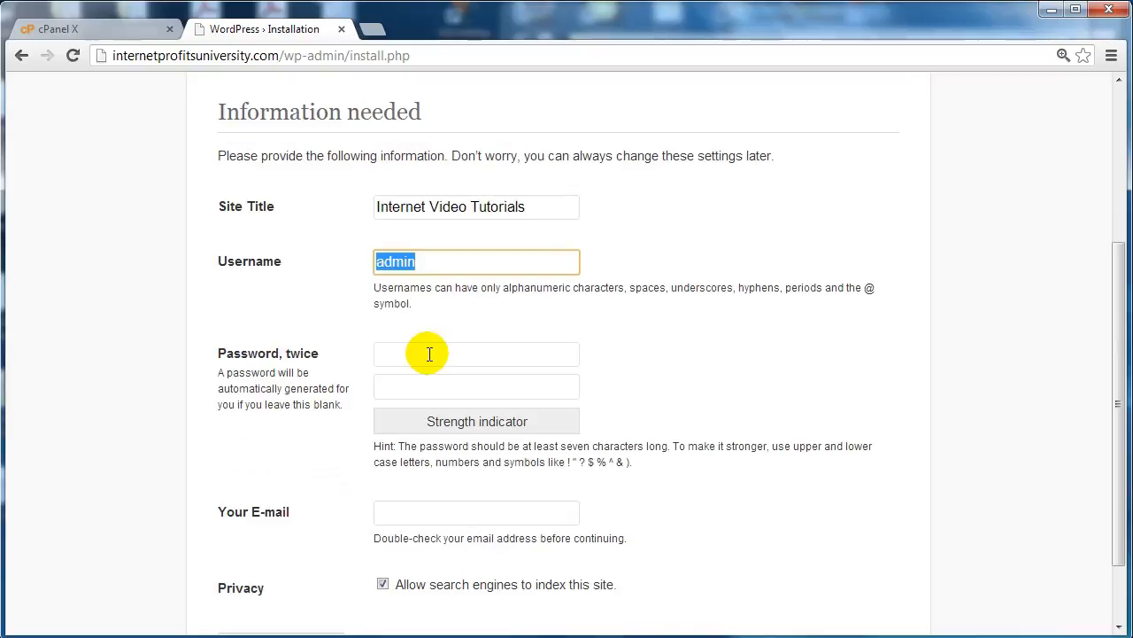
text(profits)
Step: Enter the administrator password in both WordPress password fields
click(433, 353)
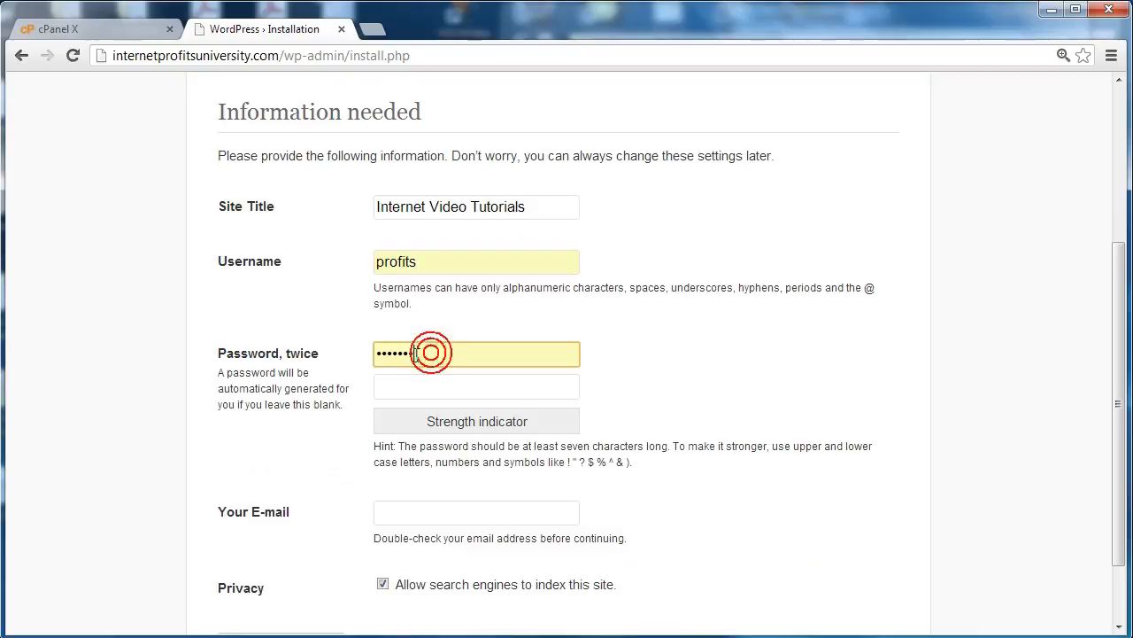
scroll(329, 375, down, 1)
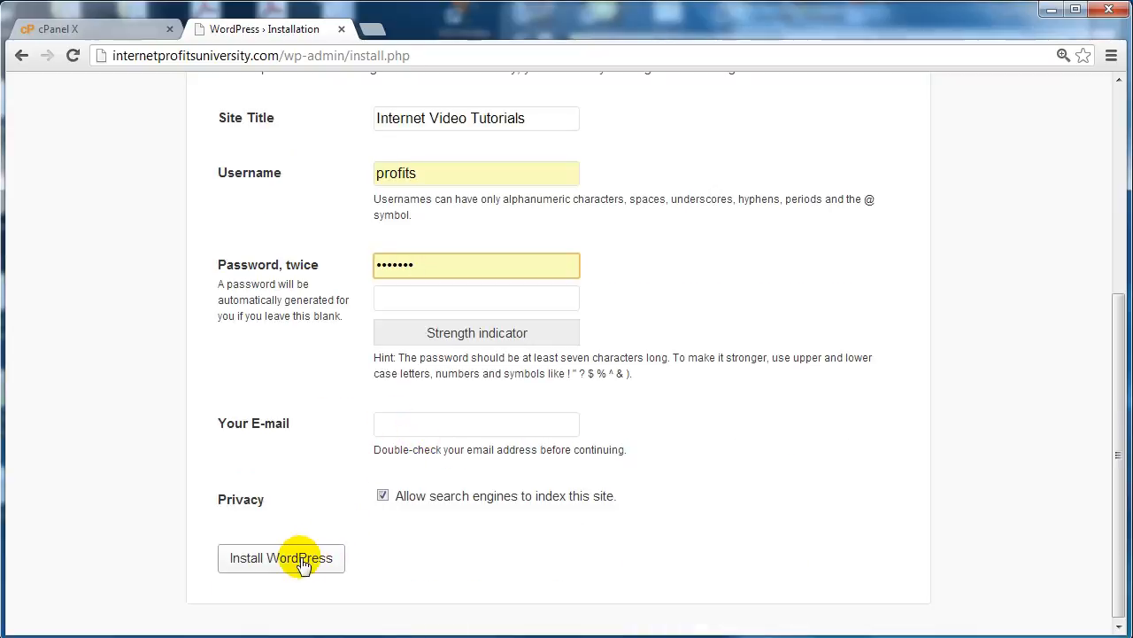
key(ctrl+a)
text(•••••••)
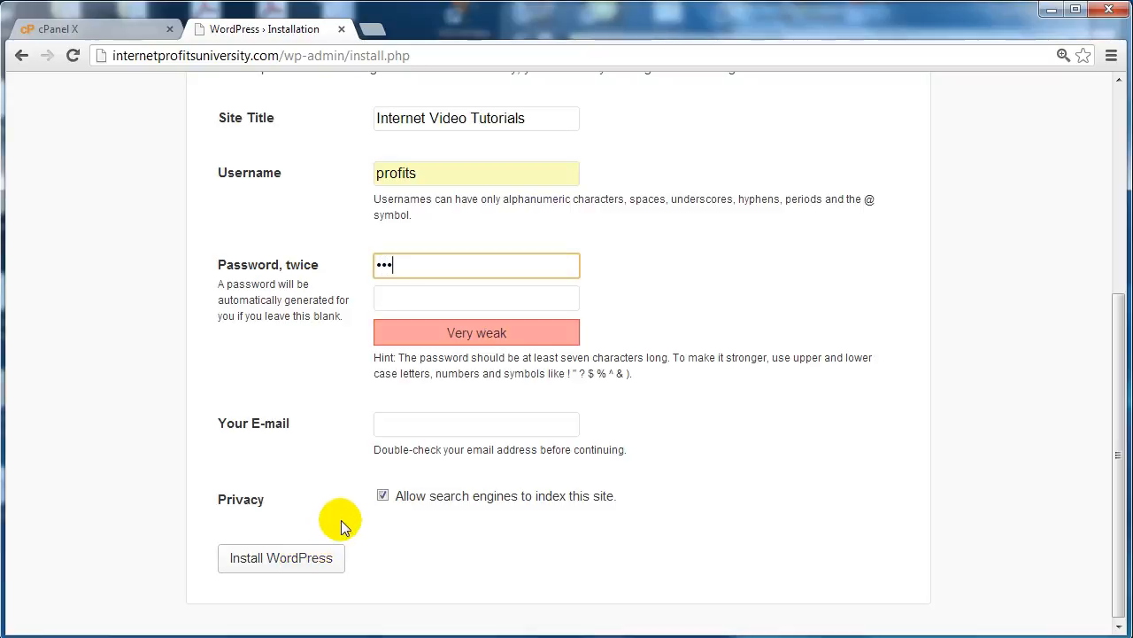
click(439, 293)
text(•••)
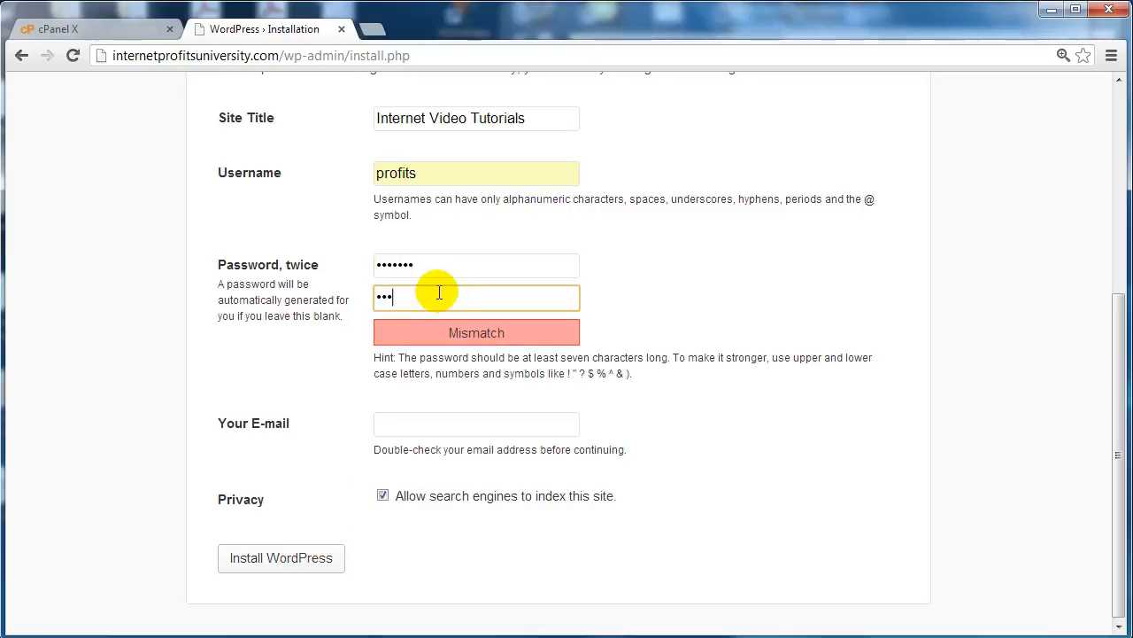
text(••••)
Step: Fill in the administrator's e-mail address, keep search engine indexing allowed, and install WordPress
click(407, 426)
text(s)
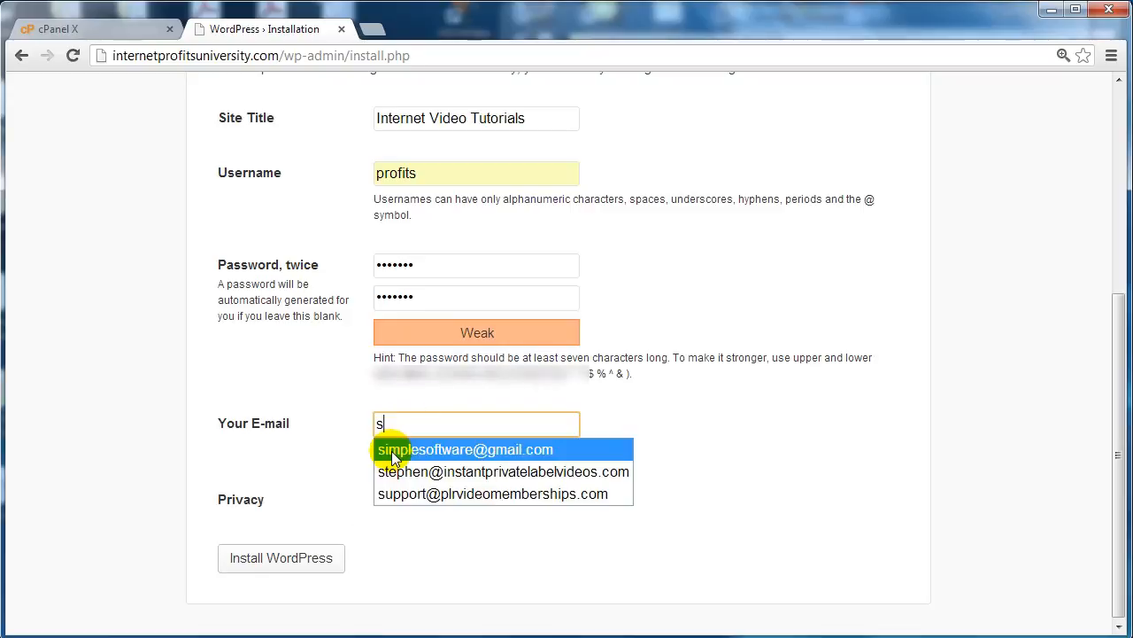
click(394, 450)
click(293, 555)
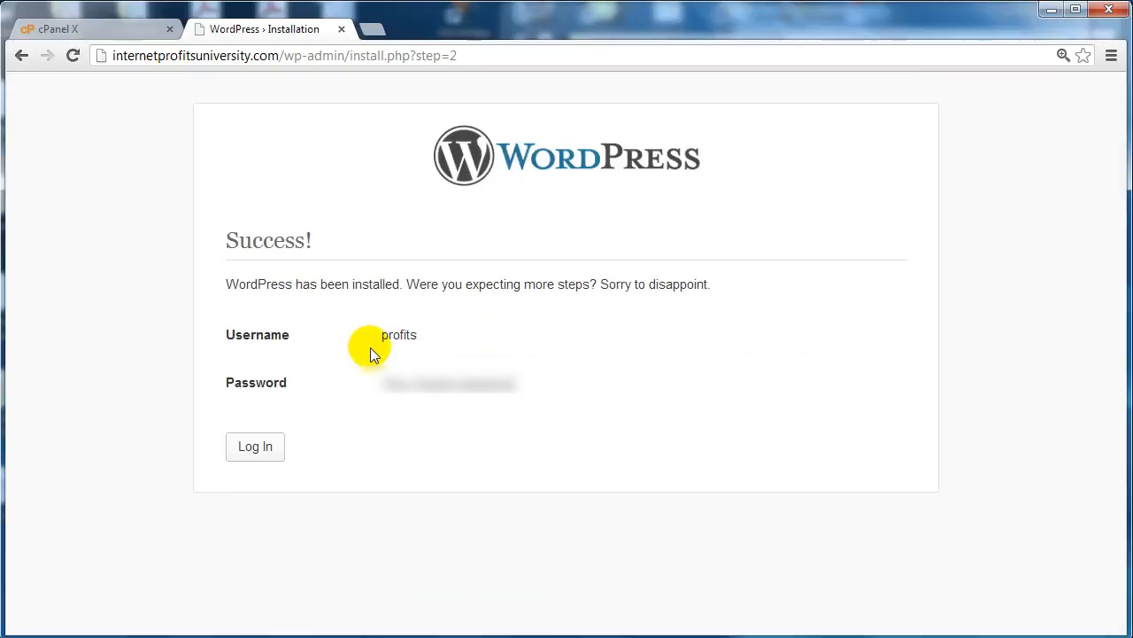
Step: Log in to the new site's dashboard as profits, entering the account password and selecting Remember Me
click(260, 455)
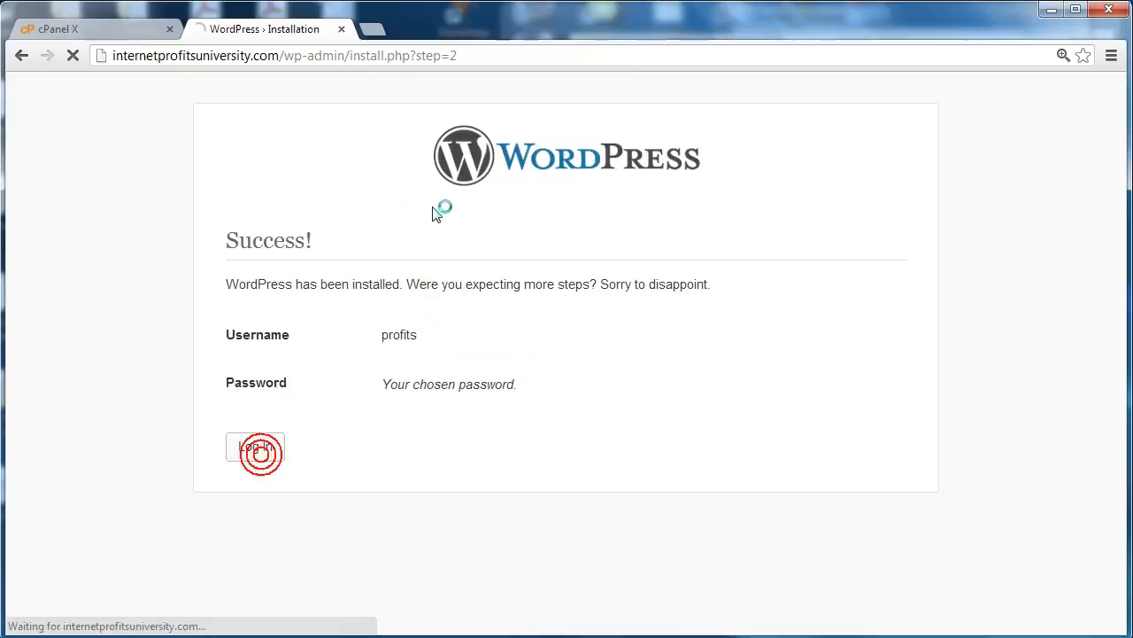
click(650, 399)
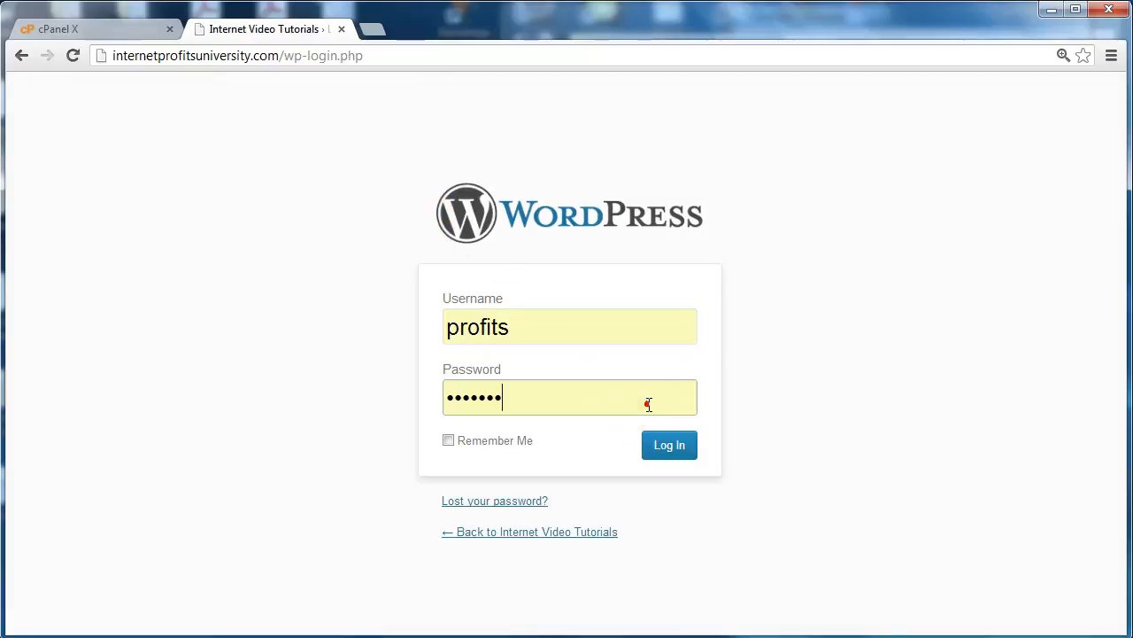
double_click(650, 400)
text(•••••••)
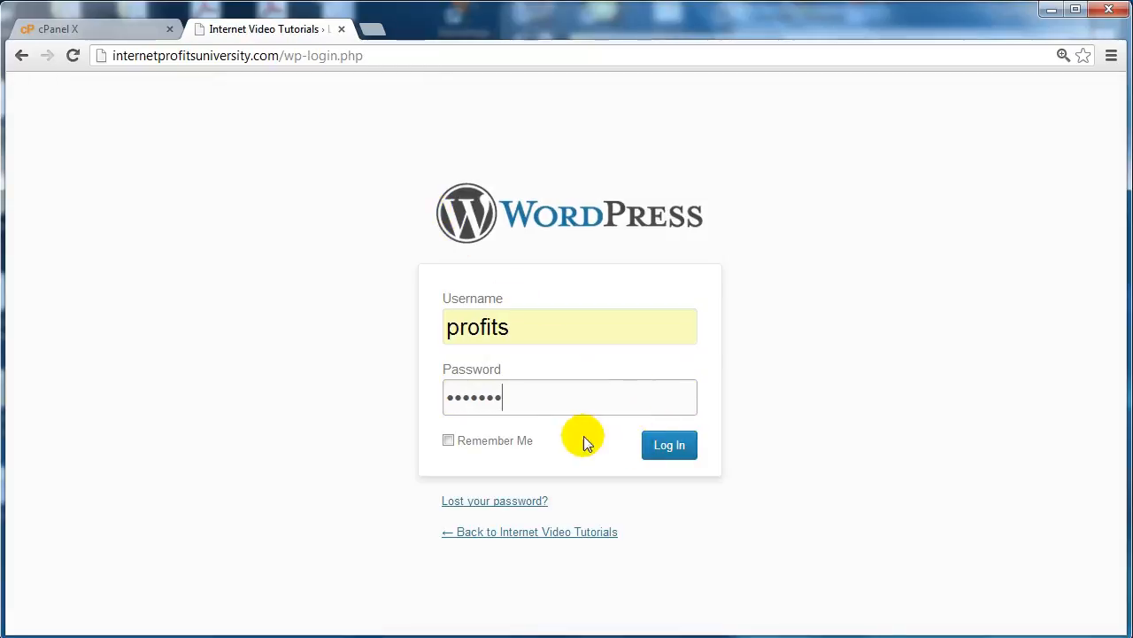
click(519, 440)
click(679, 447)
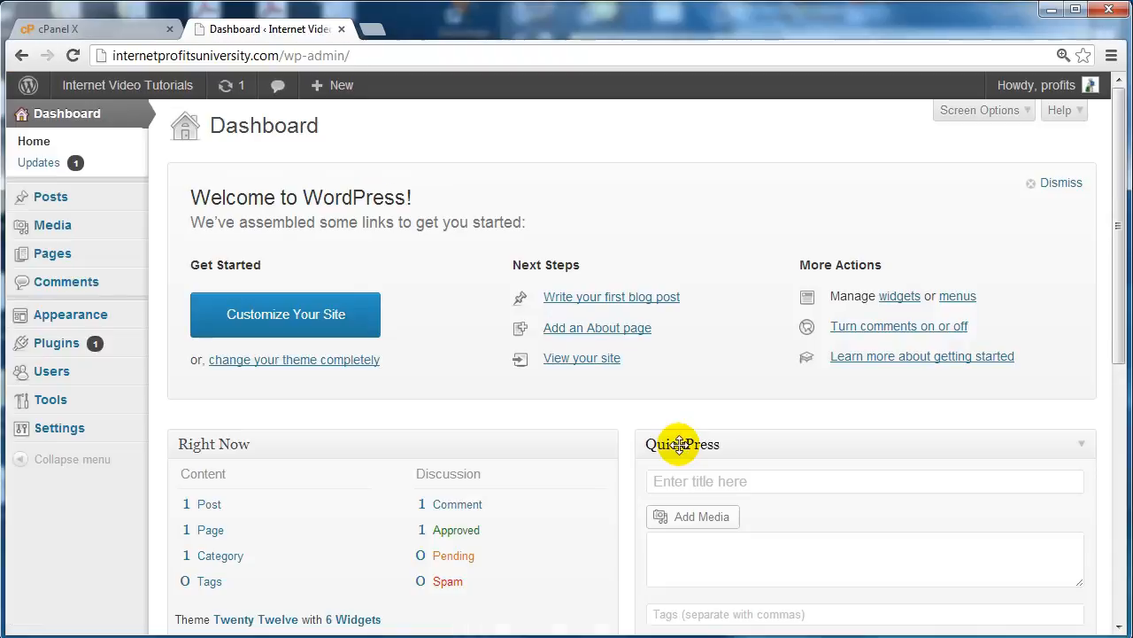